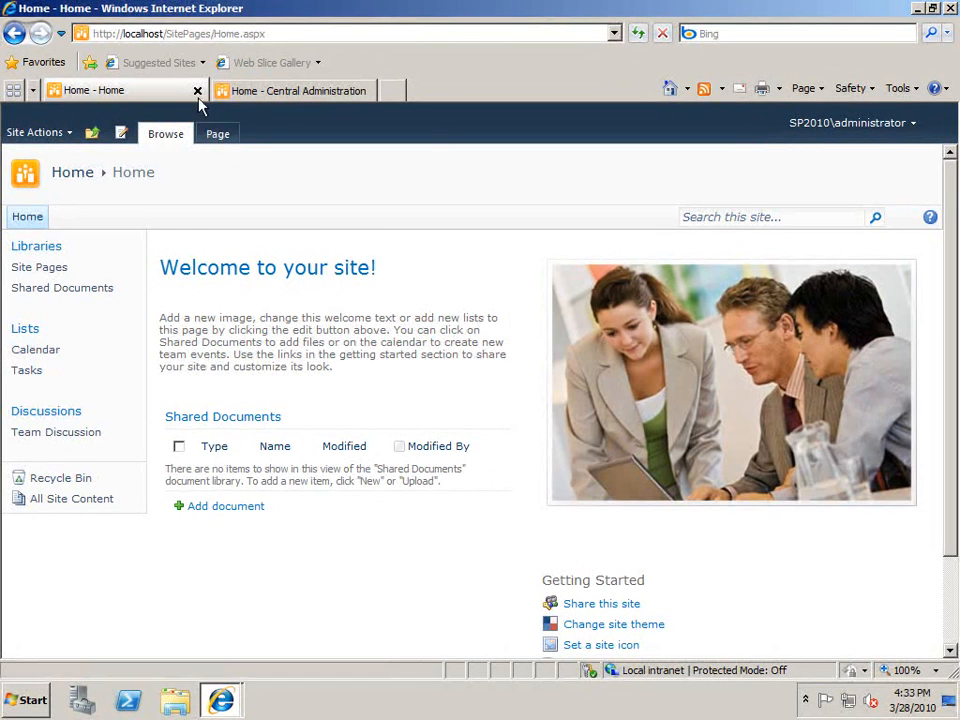
Change the site address host from localhost to sp2010server and load the home page.
{"action": "double_click", "coordinate": [125, 33]}
{"action": "key", "text": "BackSpace"}
{"action": "type", "text": "sp20"}
{"action": "type", "text": "10serv"}
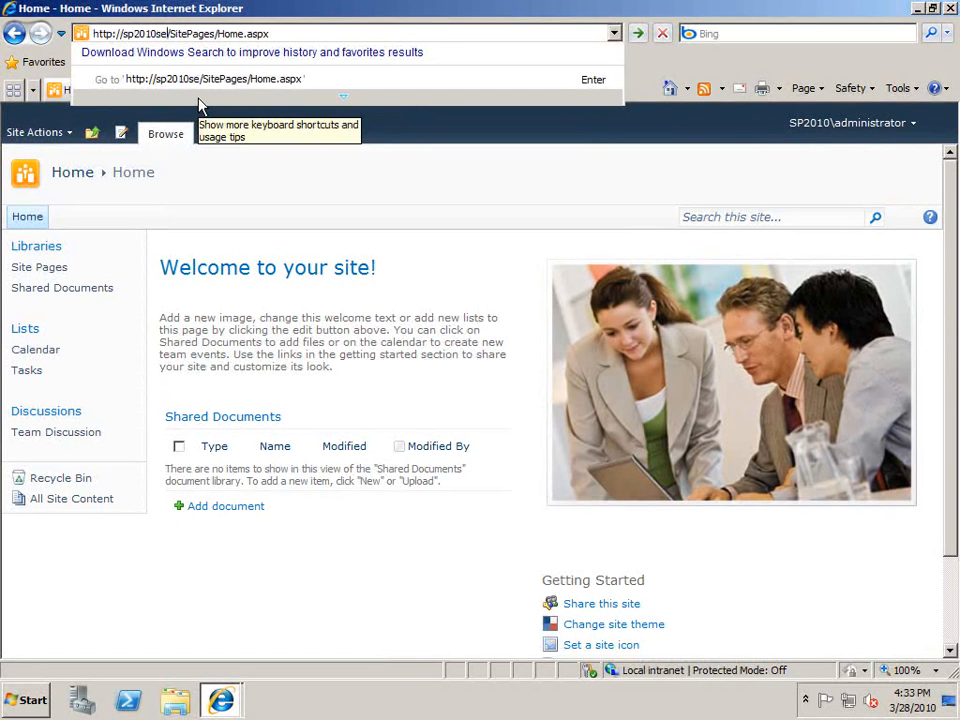
{"action": "type", "text": "erv"}
{"action": "key", "text": "Return"}
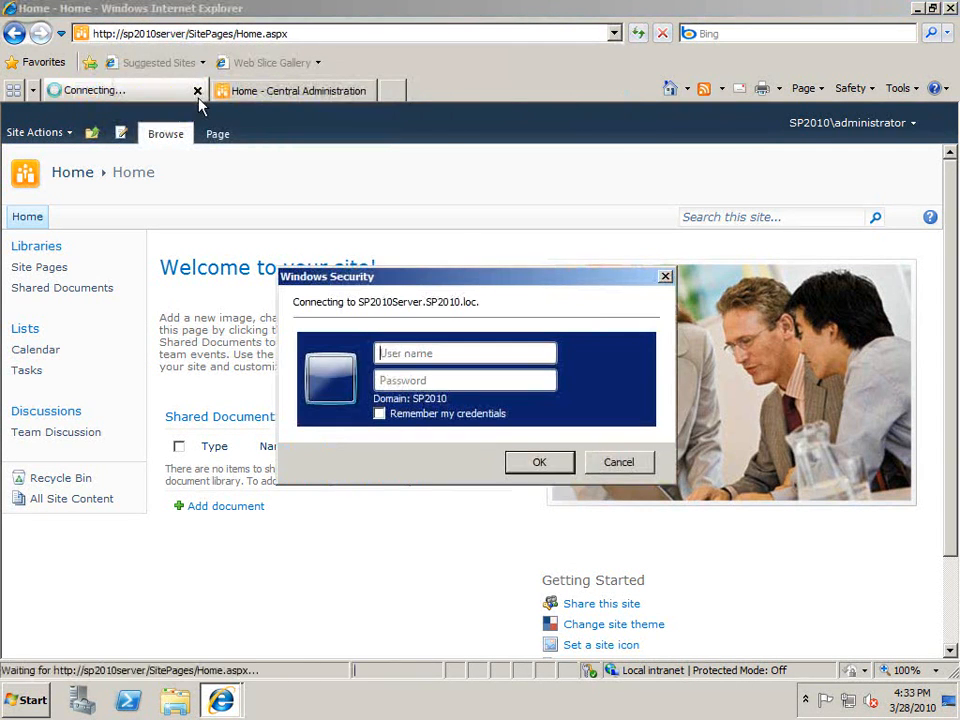
Sign in to Windows Security with the administrator account credentials.
{"action": "type", "text": "administrator"}
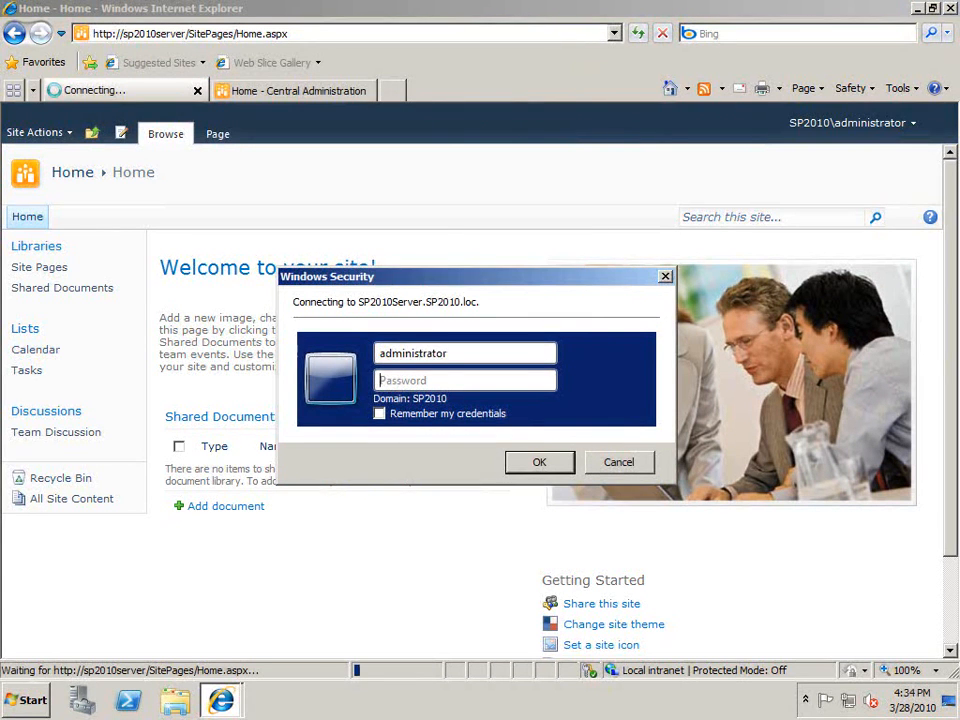
{"action": "key", "text": "Tab"}
{"action": "type", "text": "p●●●●●●●"}
{"action": "key", "text": "Return"}
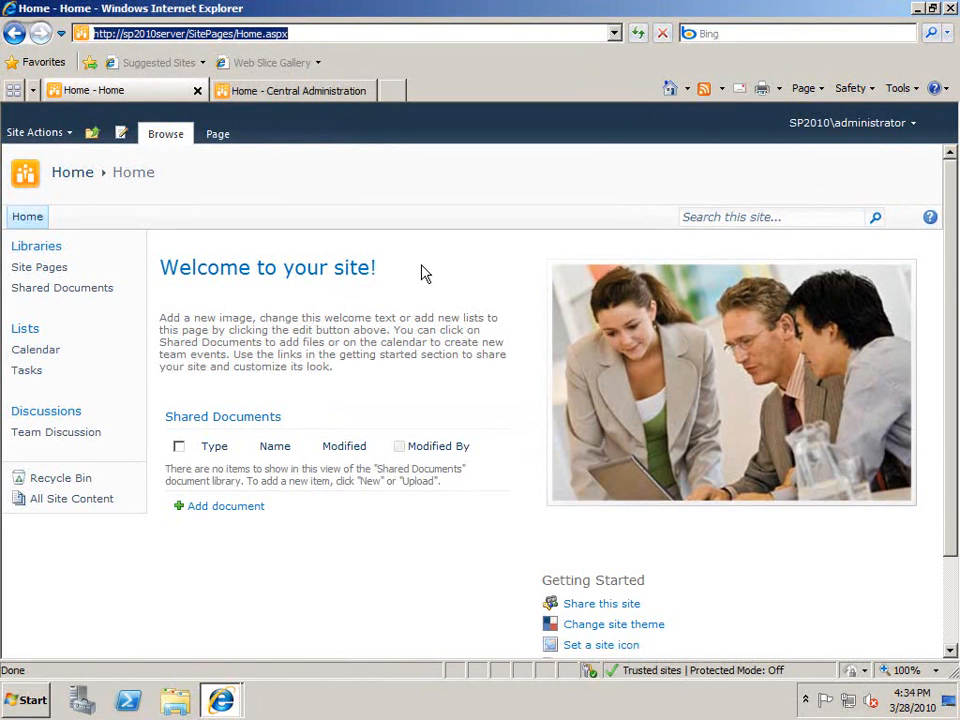
Open the C:\Windows\System32\drivers\etc folder via Run and launch Notepad.
{"action": "left_click", "coordinate": [45, 700]}
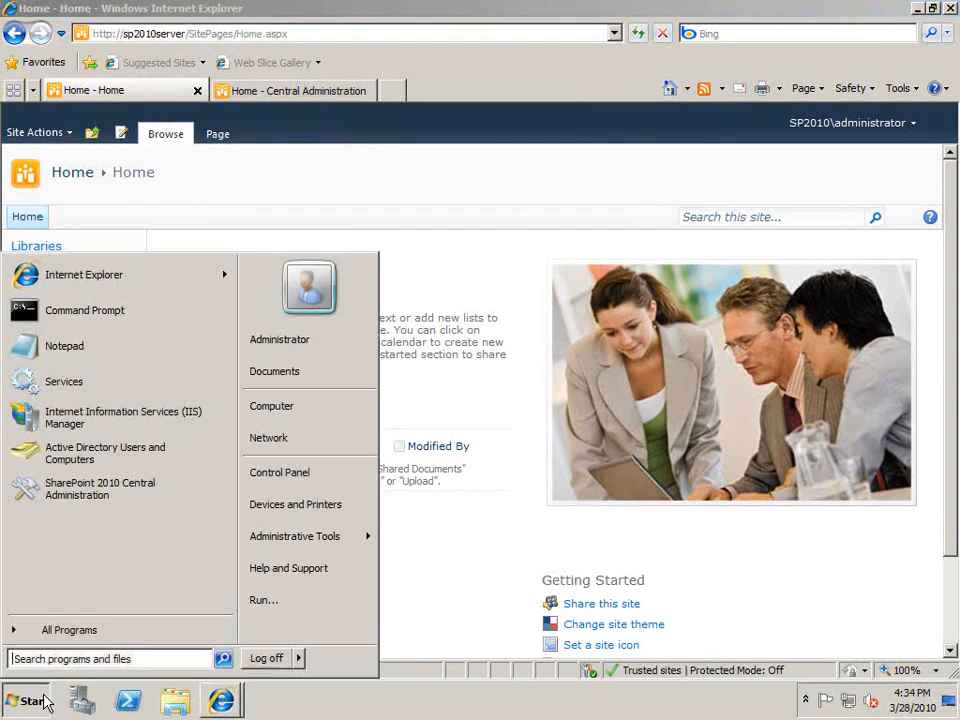
{"action": "left_click", "coordinate": [274, 598]}
{"action": "key", "text": "Return"}
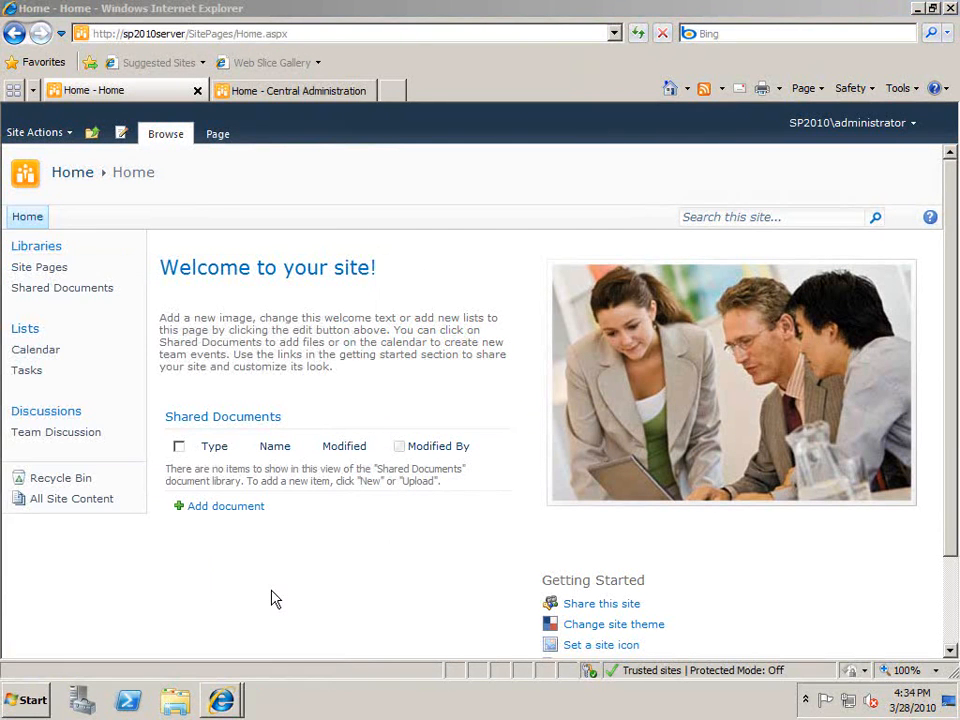
{"action": "left_click", "coordinate": [25, 700]}
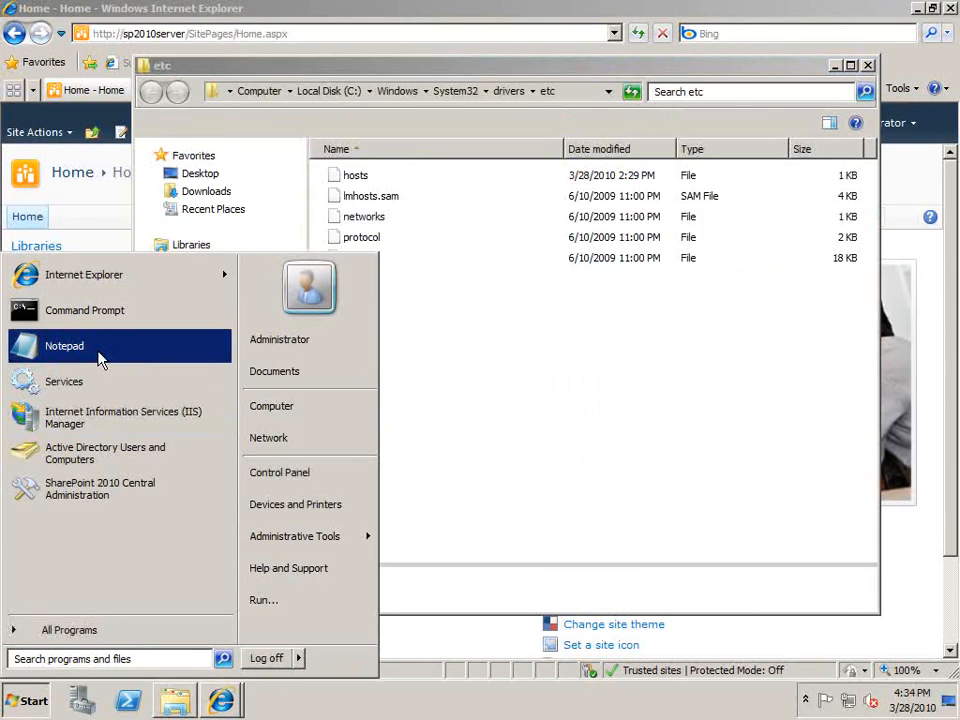
{"action": "left_click", "coordinate": [95, 349]}
{"action": "left_click", "coordinate": [654, 562]}
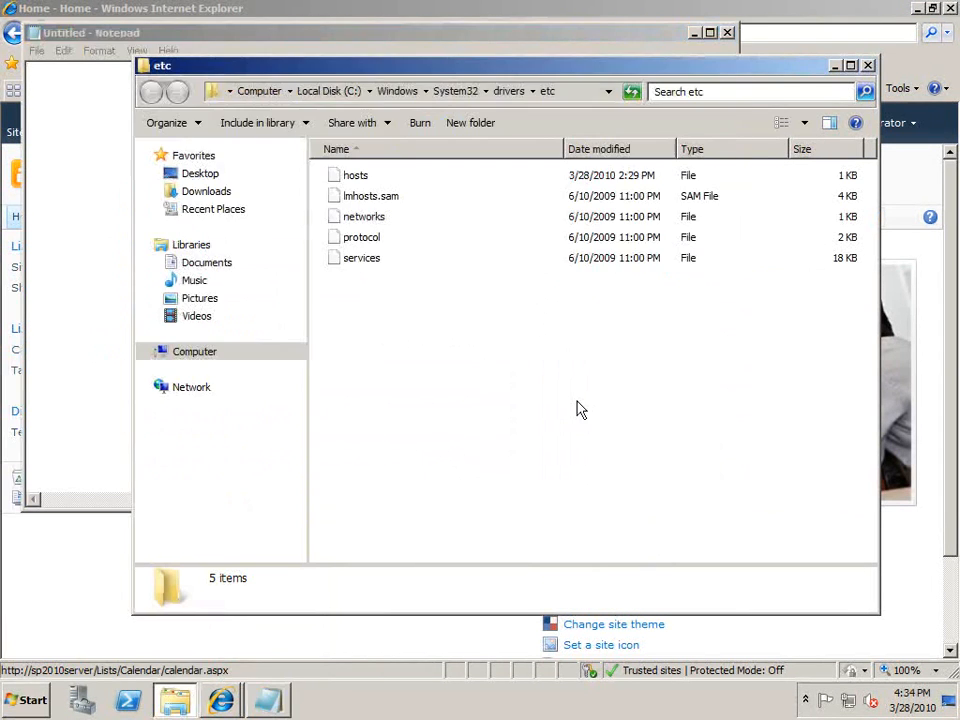
{"action": "left_click", "coordinate": [362, 185]}
{"action": "left_click_drag", "start_coordinate": [362, 185], "coordinate": [80, 120]}
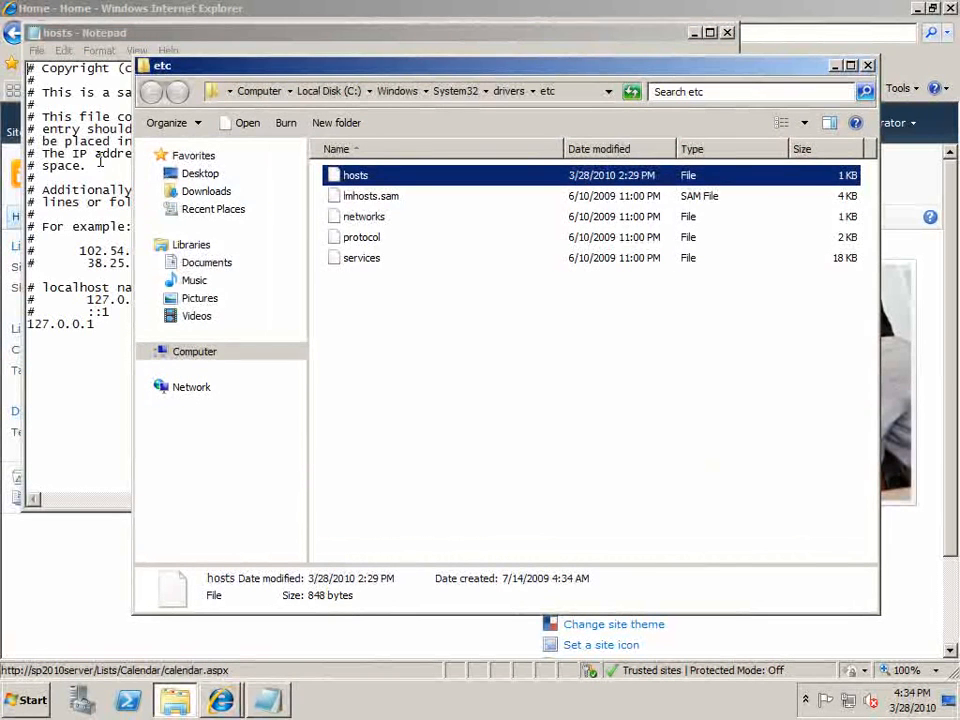
{"action": "left_click", "coordinate": [95, 340]}
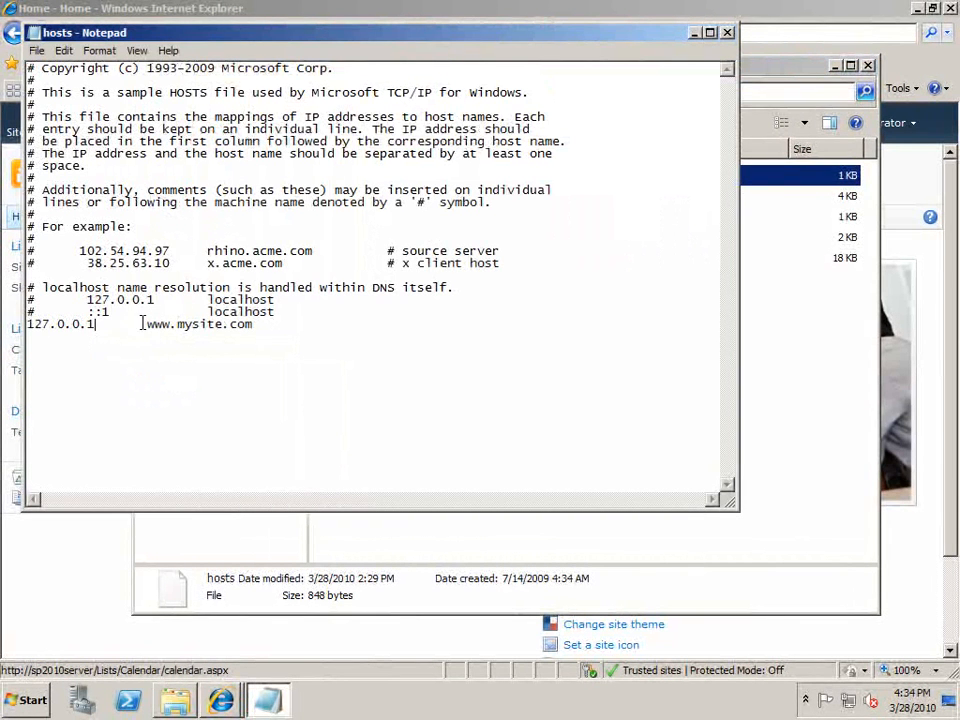
{"action": "left_click_drag", "start_coordinate": [147, 325], "coordinate": [254, 326]}
{"action": "right_click", "coordinate": [243, 326]}
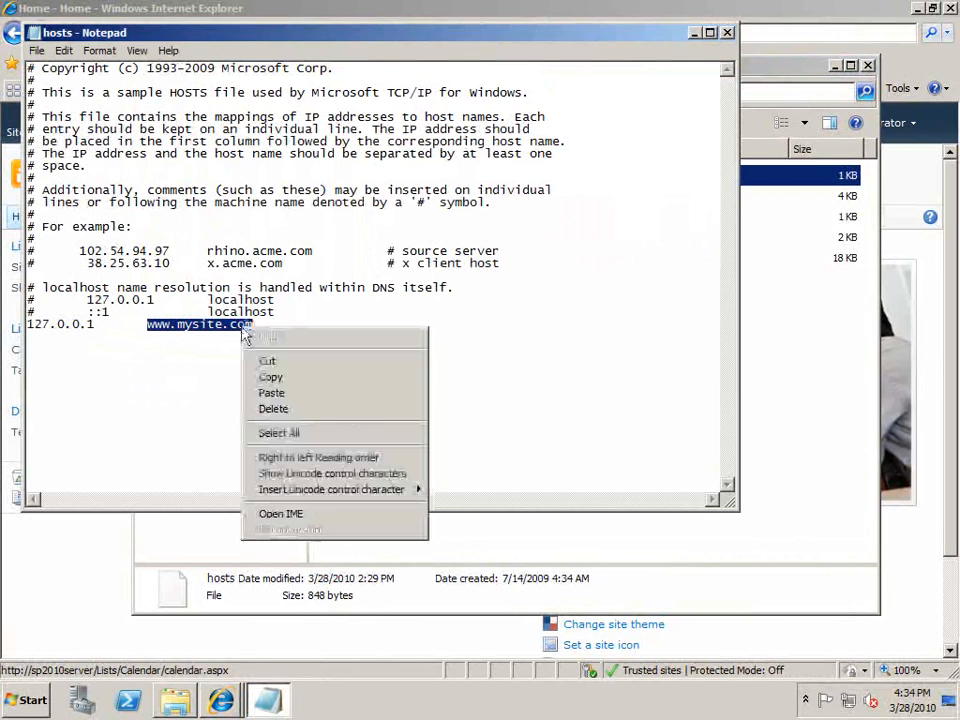
{"action": "left_click", "coordinate": [271, 378]}
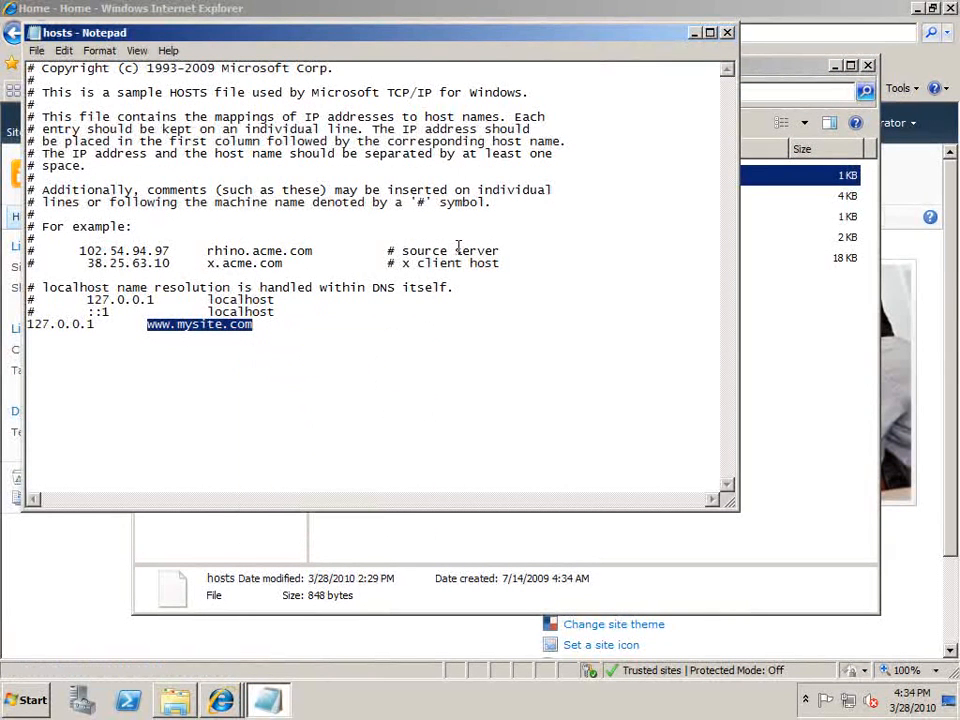
{"action": "left_click", "coordinate": [728, 32]}
{"action": "left_click", "coordinate": [868, 65]}
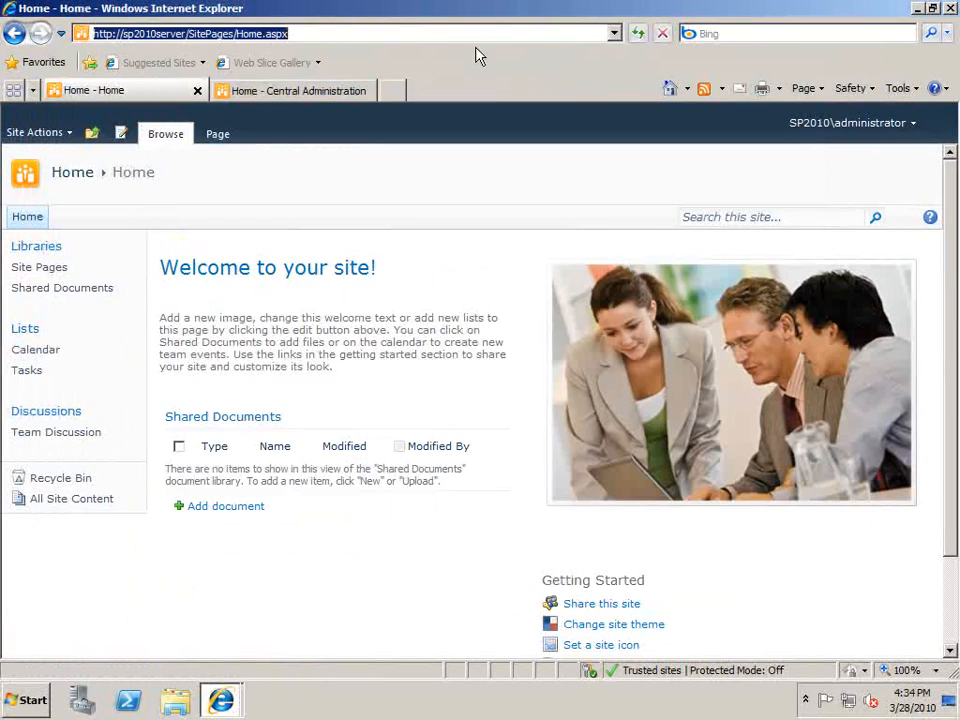
{"action": "left_click", "coordinate": [396, 90]}
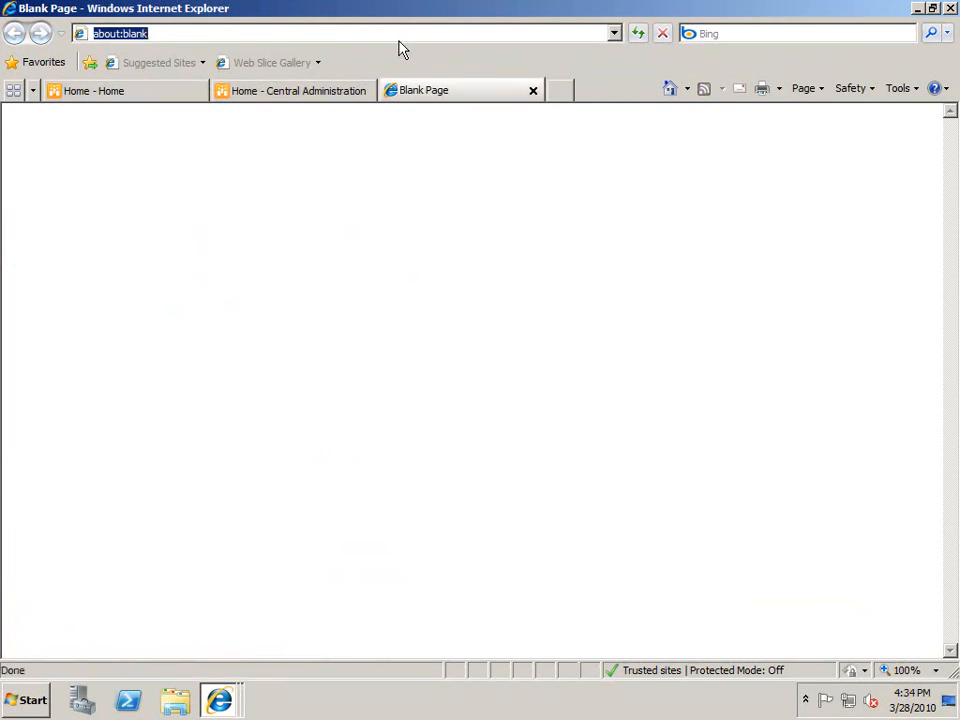
{"action": "type", "text": "http://"}
{"action": "key", "text": "ctrl+v"}
{"action": "key", "text": "Return"}
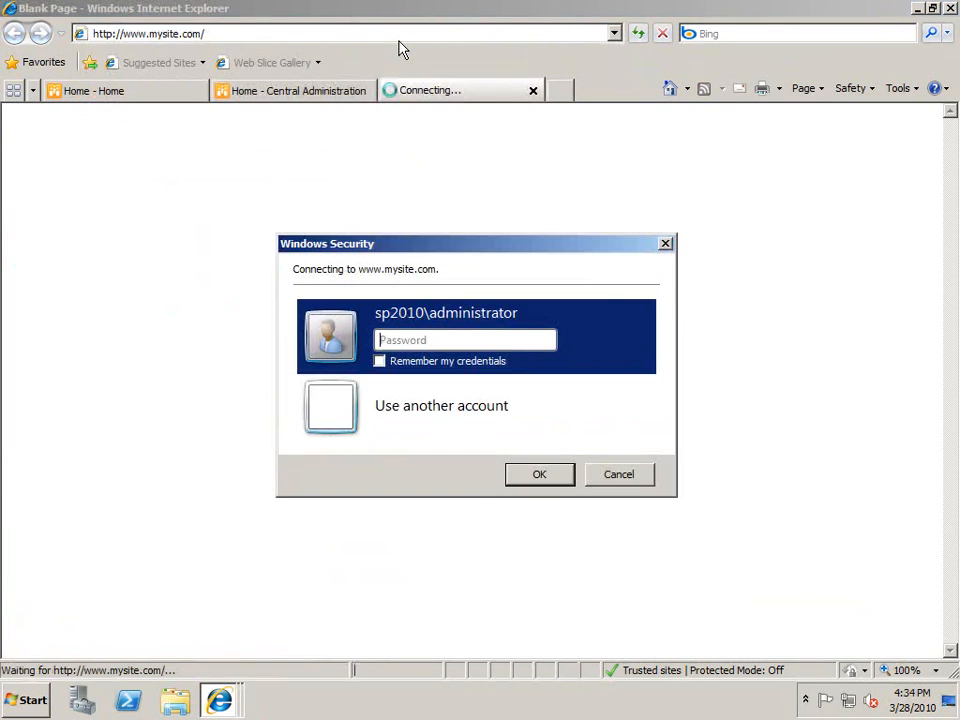
{"action": "type", "text": "**********"}
{"action": "key", "text": "Return"}
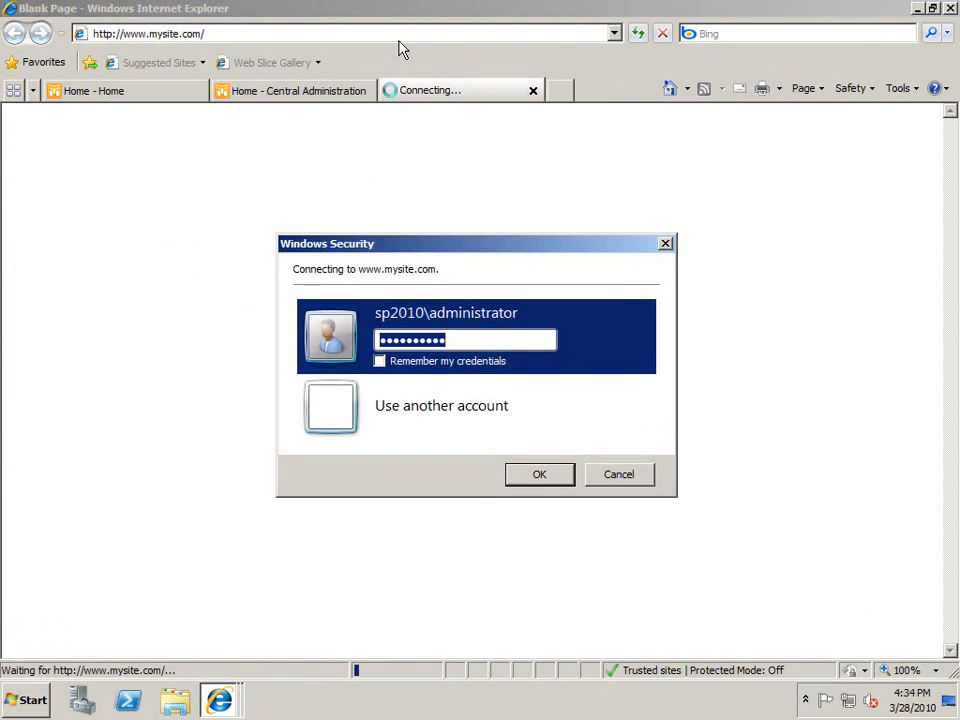
{"action": "left_click", "coordinate": [666, 245]}
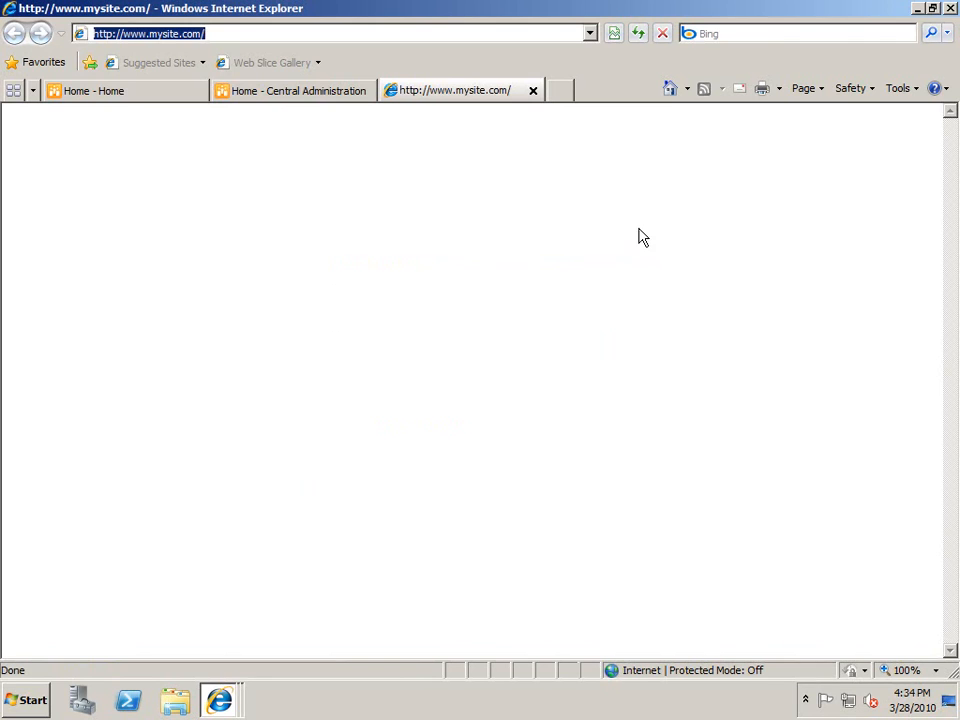
{"action": "left_click", "coordinate": [537, 94]}
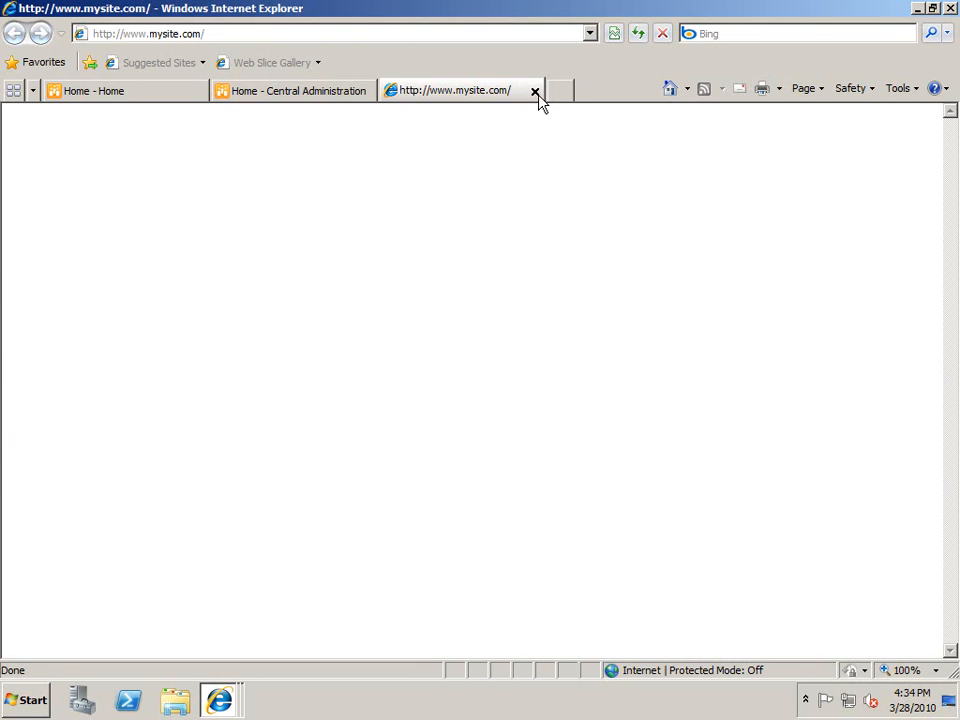
{"action": "left_click", "coordinate": [535, 93]}
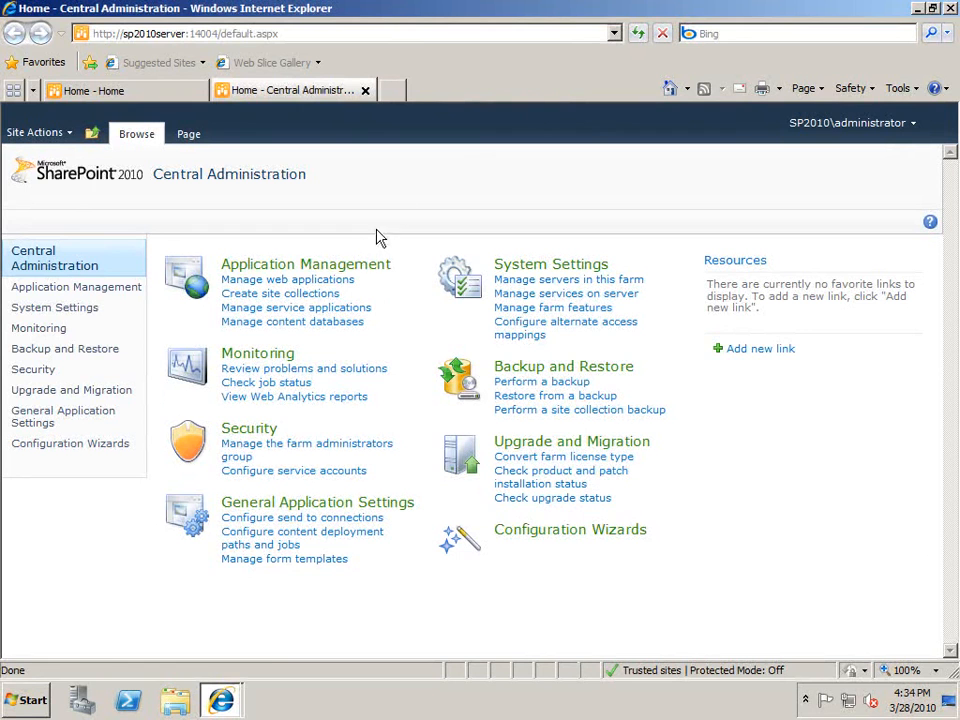
Inspect the sp2010server internal URL in Alternate Access Mappings, cancelling with zone left at Default.
{"action": "left_click", "coordinate": [322, 267]}
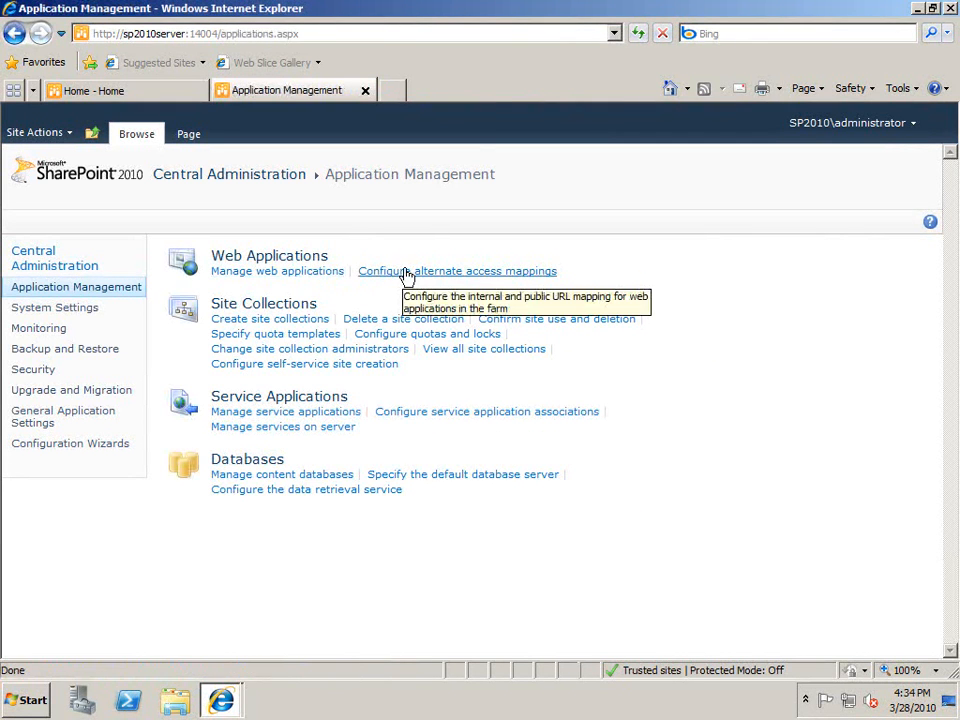
{"action": "left_click", "coordinate": [408, 277]}
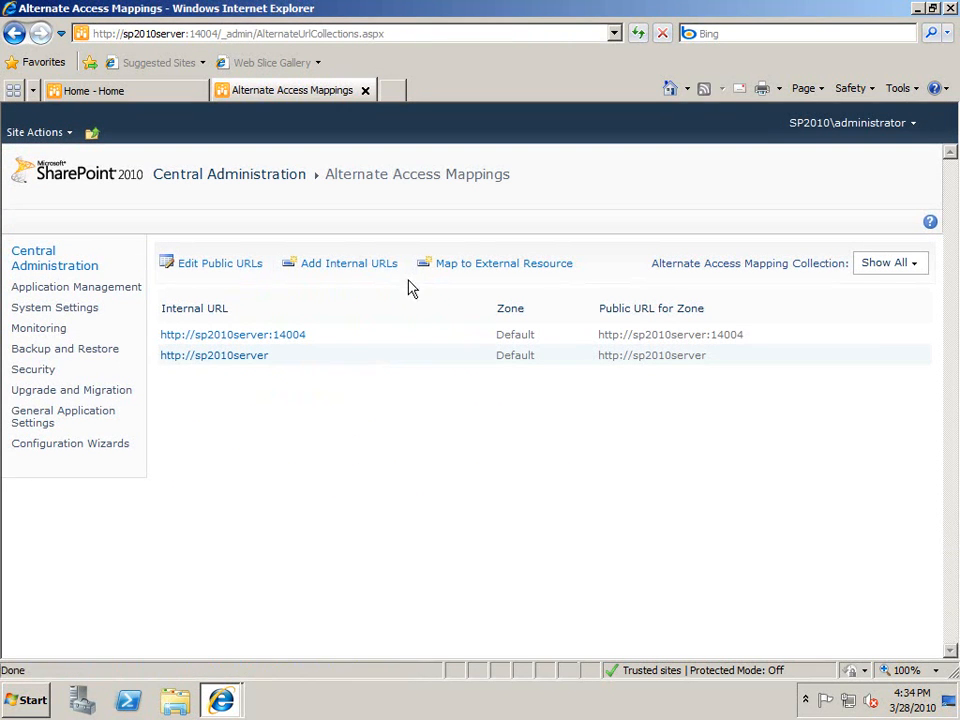
{"action": "left_click", "coordinate": [255, 358]}
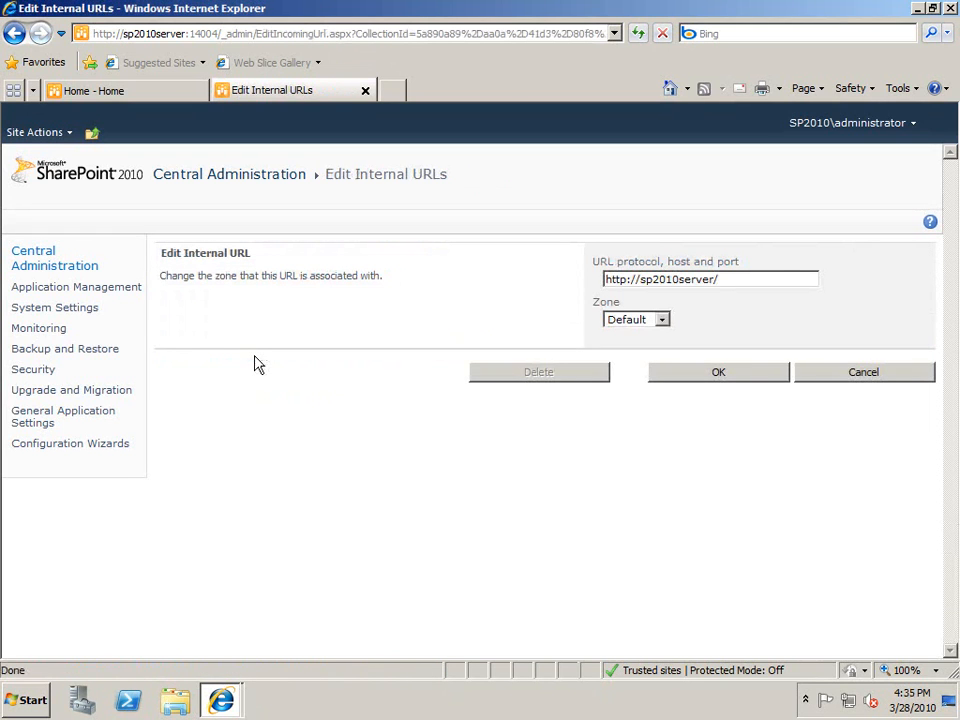
{"action": "left_click", "coordinate": [661, 320]}
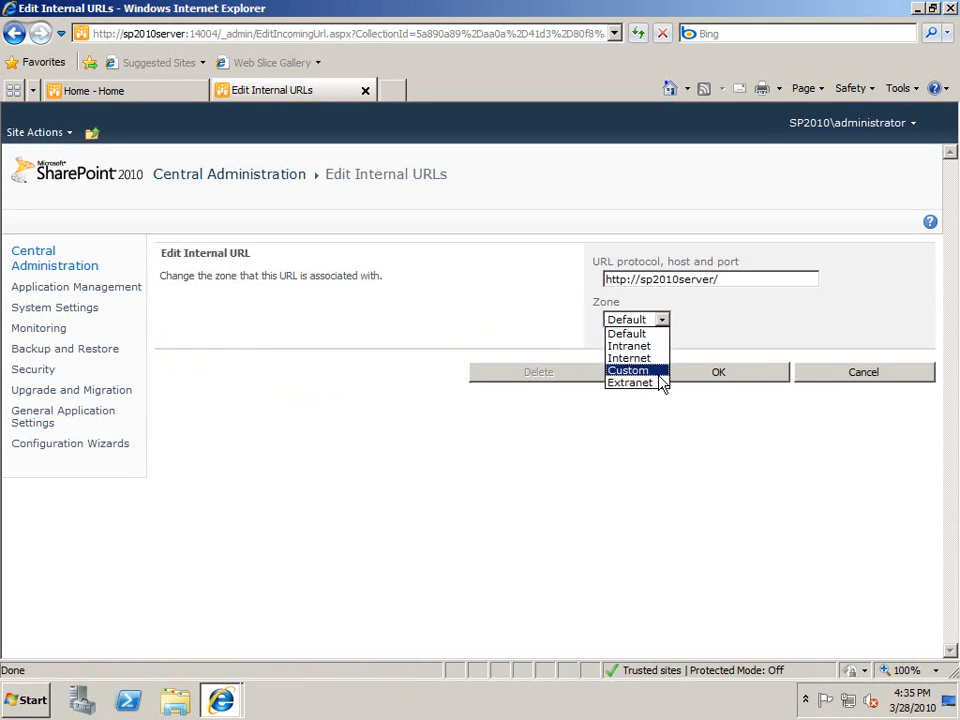
{"action": "left_click", "coordinate": [830, 366]}
{"action": "left_click", "coordinate": [840, 378]}
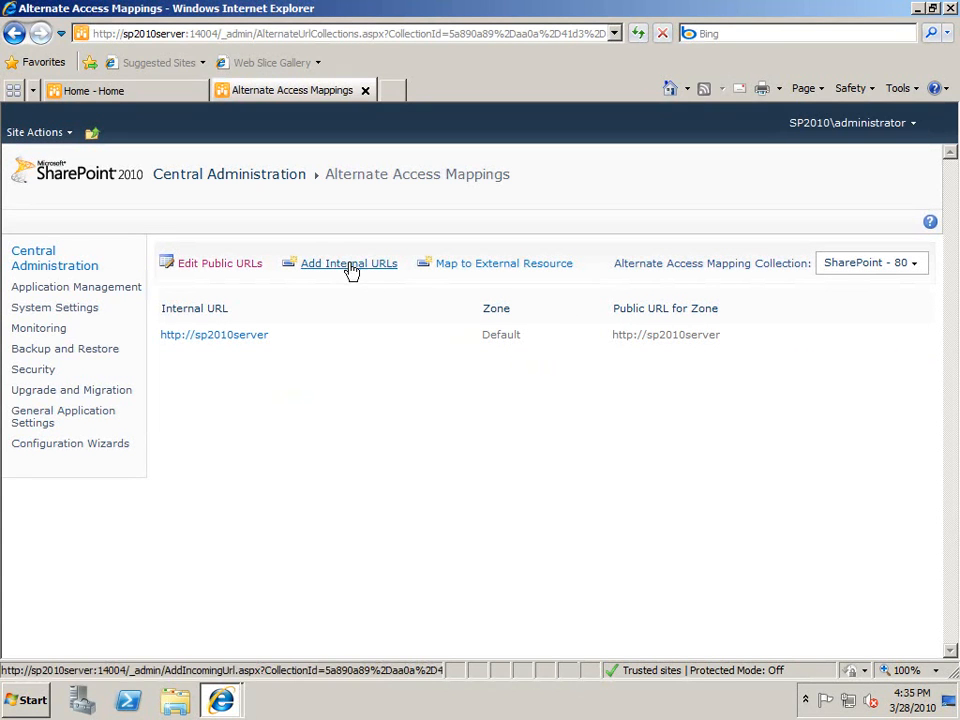
{"action": "left_click", "coordinate": [916, 265]}
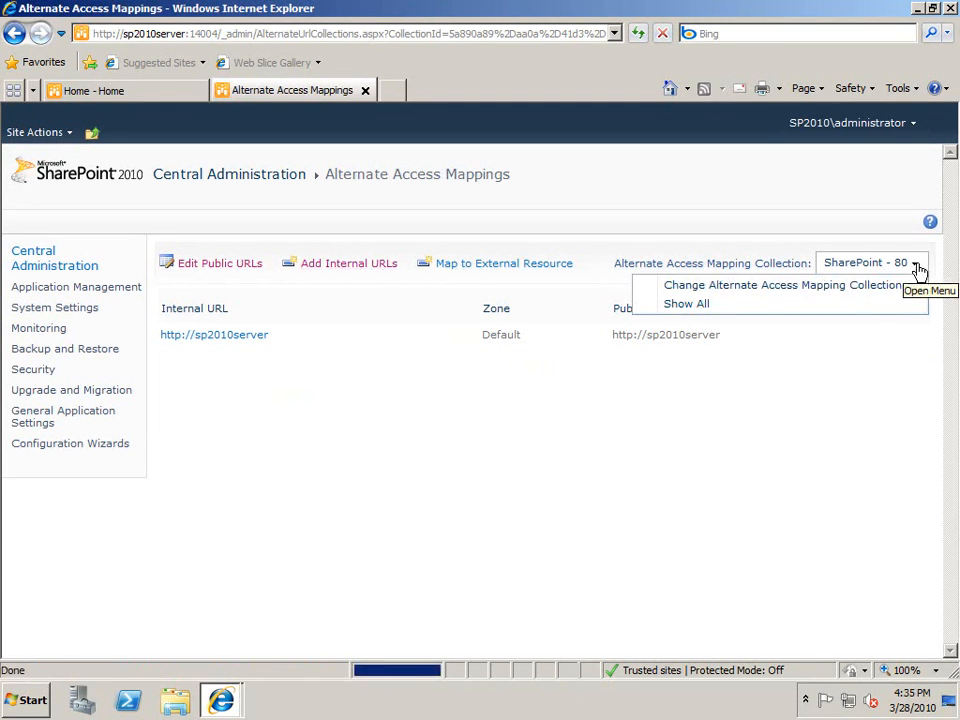
{"action": "left_click", "coordinate": [357, 265]}
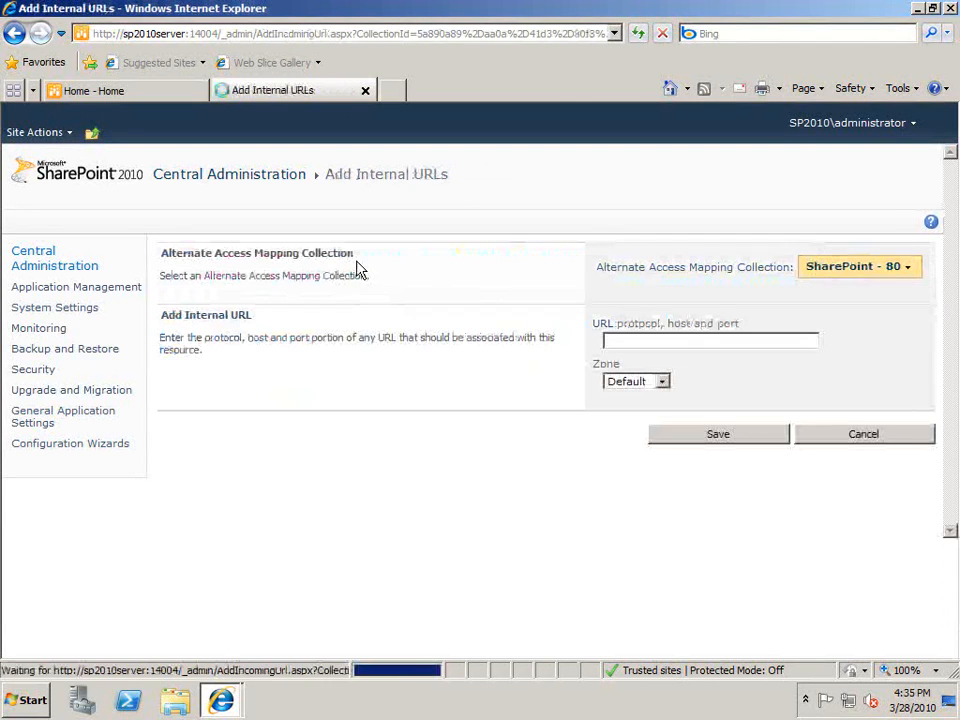
{"action": "left_click", "coordinate": [845, 435]}
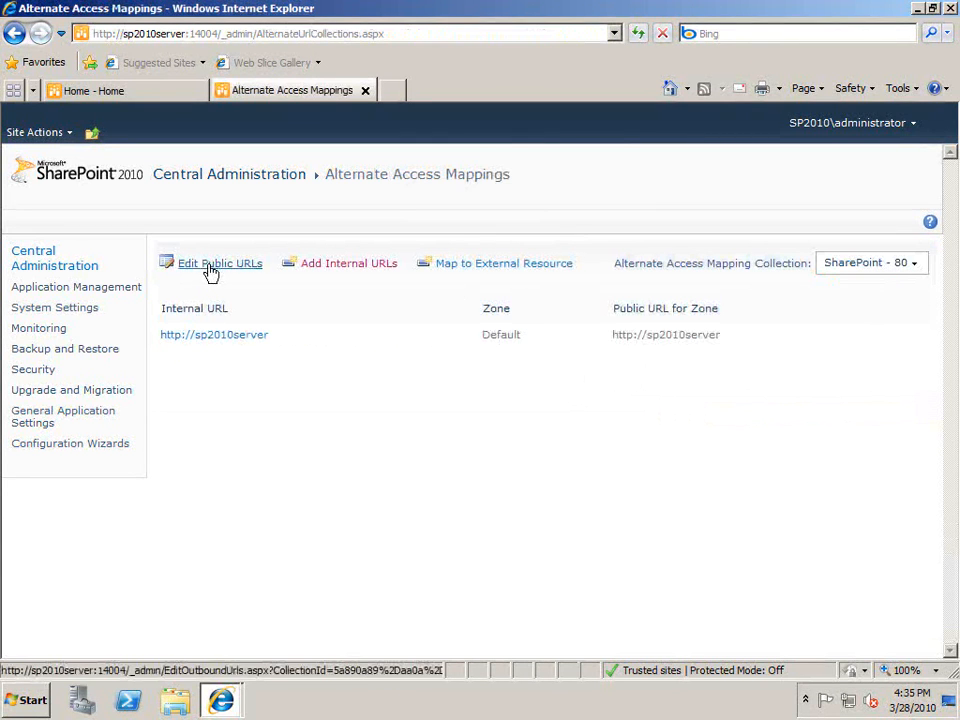
{"action": "left_click", "coordinate": [206, 264]}
{"action": "left_click", "coordinate": [669, 418]}
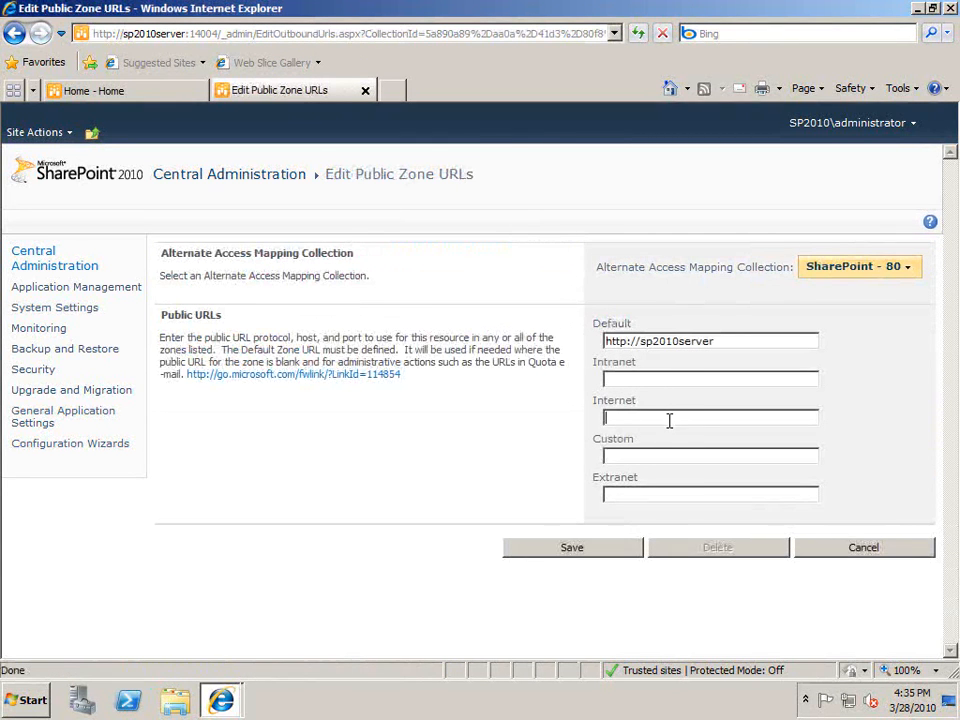
{"action": "type", "text": "www.mysite.com"}
{"action": "left_click", "coordinate": [820, 553]}
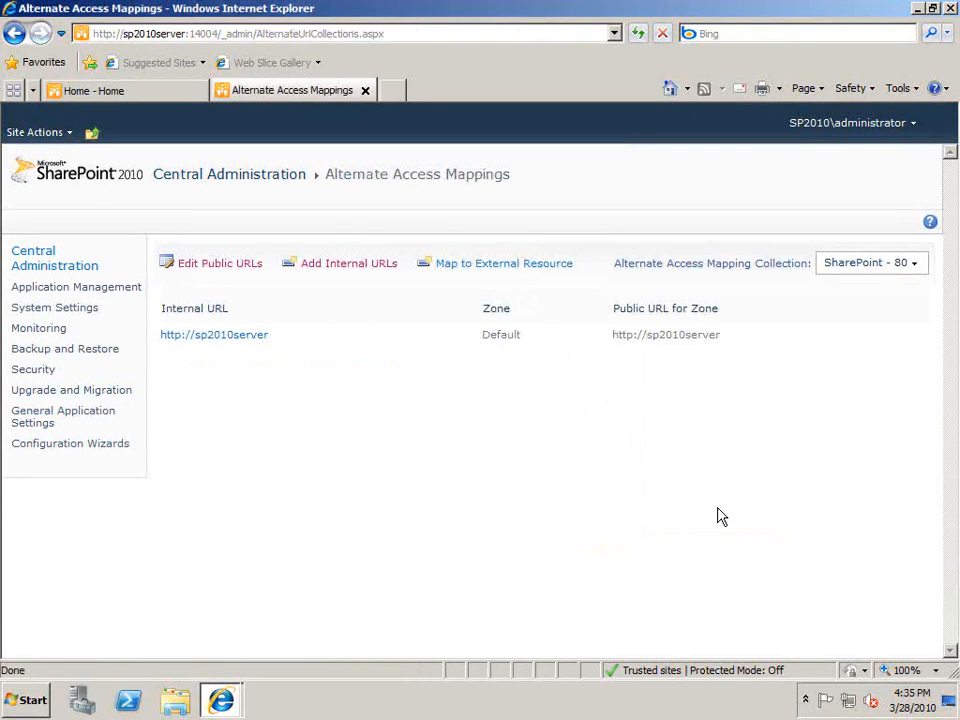
{"action": "left_click", "coordinate": [113, 292]}
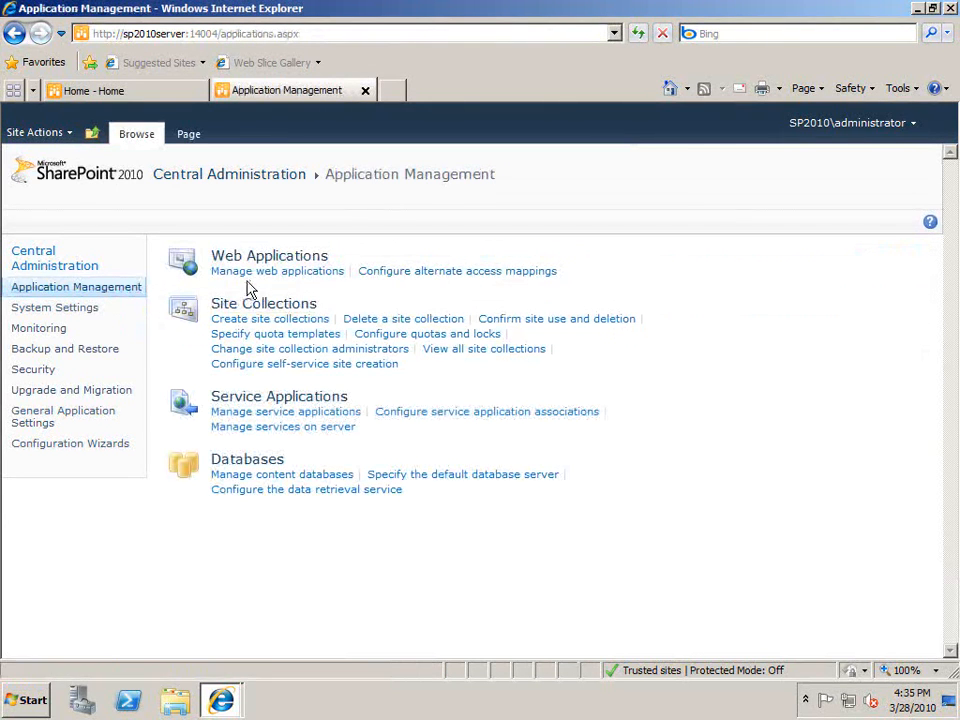
Select SharePoint - 80 under Manage web applications and choose Extend on the ribbon.
{"action": "left_click", "coordinate": [258, 274]}
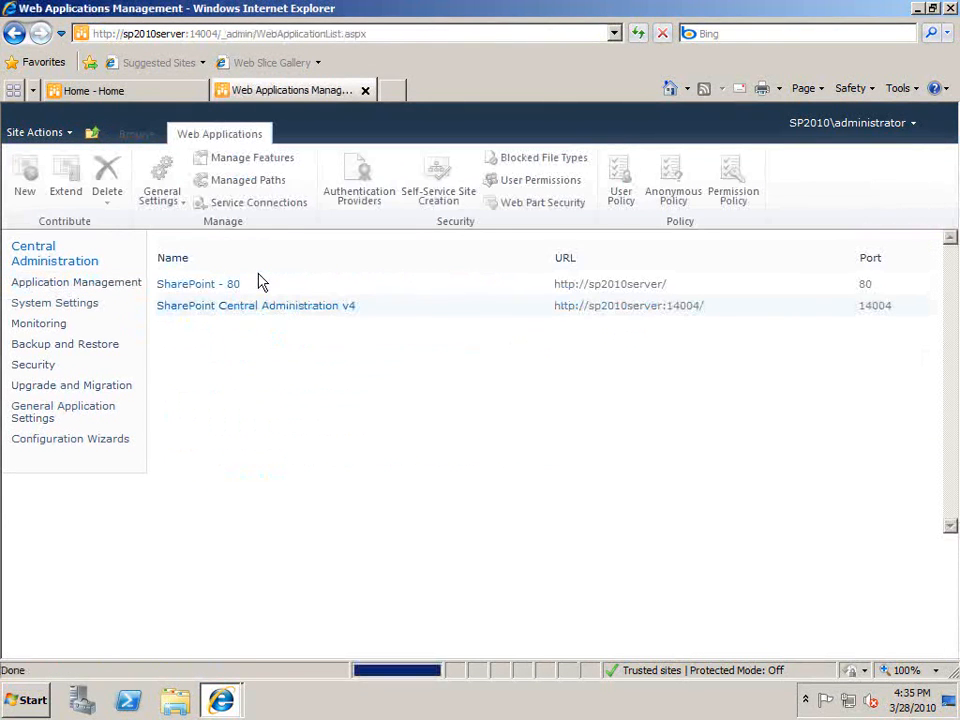
{"action": "left_click", "coordinate": [219, 285]}
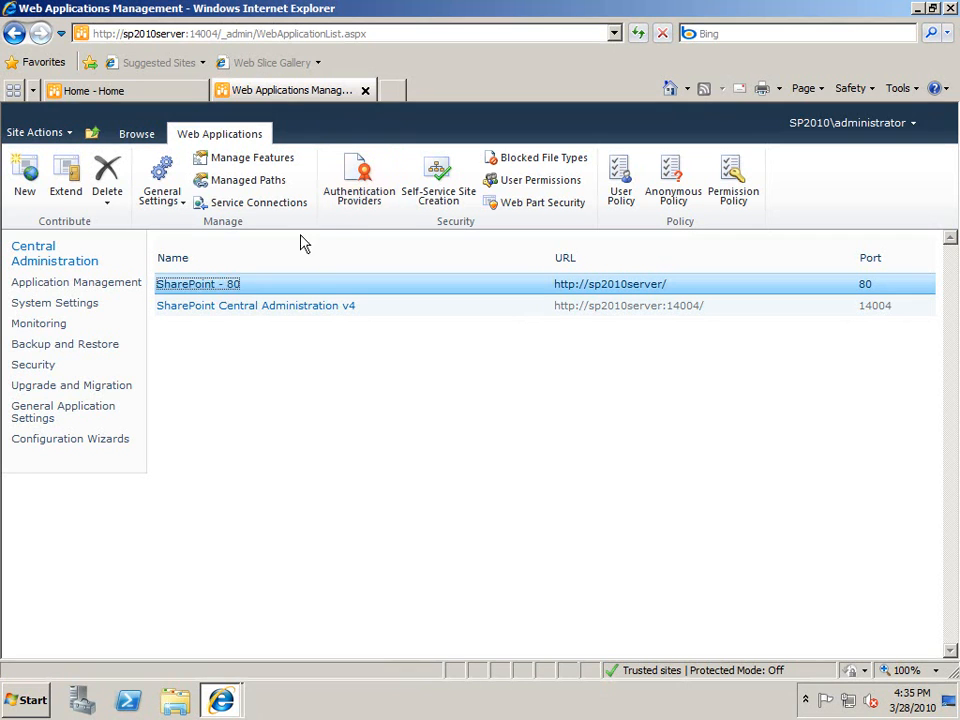
{"action": "left_click", "coordinate": [68, 187]}
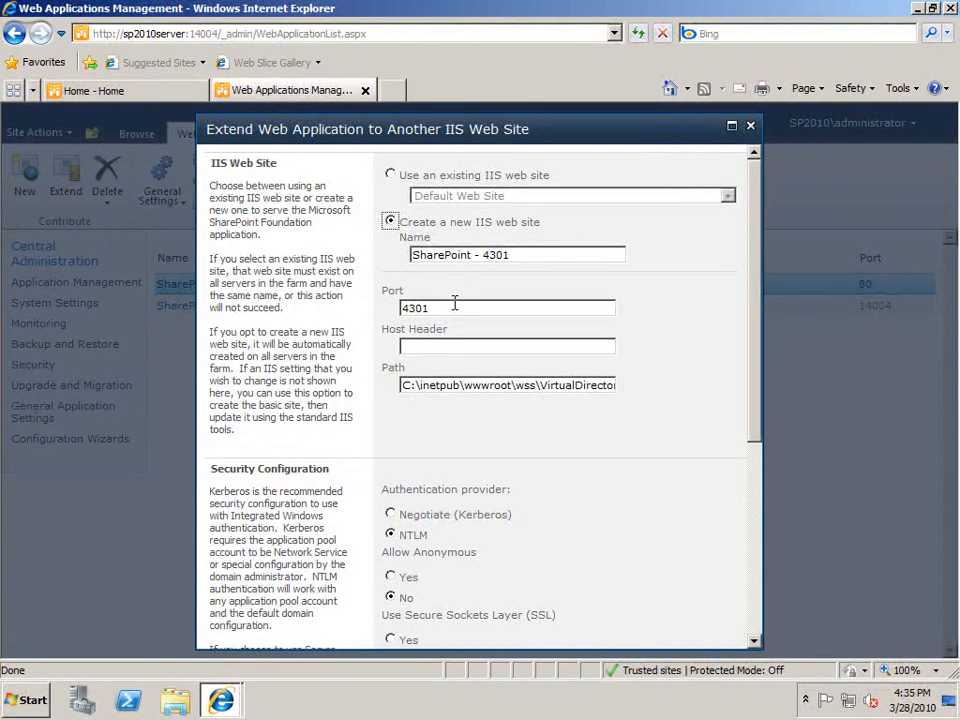
{"action": "double_click", "coordinate": [454, 306]}
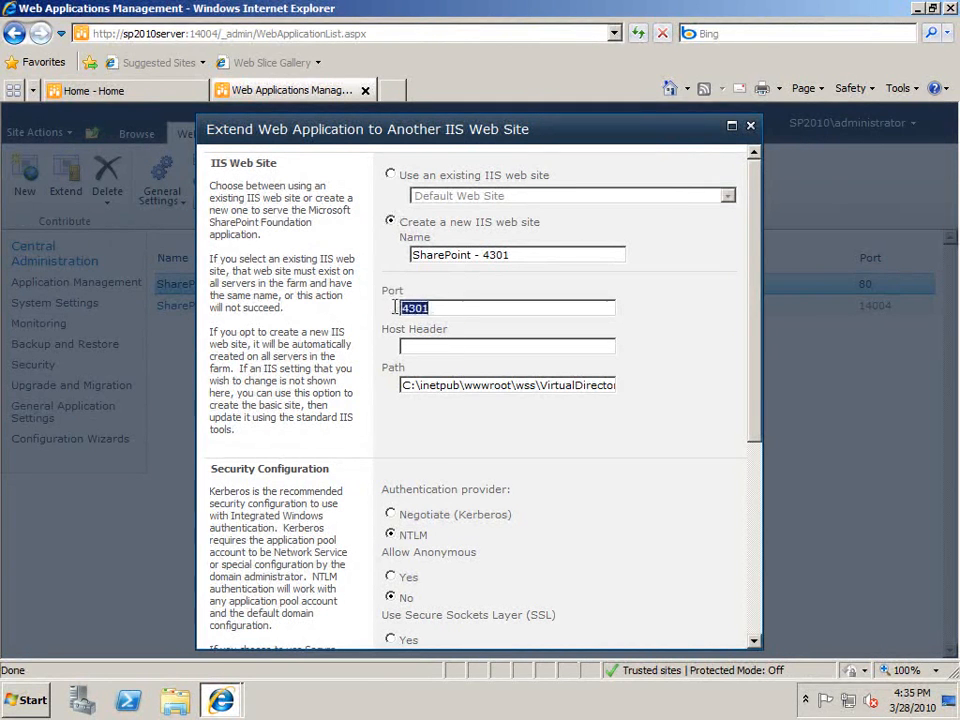
{"action": "type", "text": "81"}
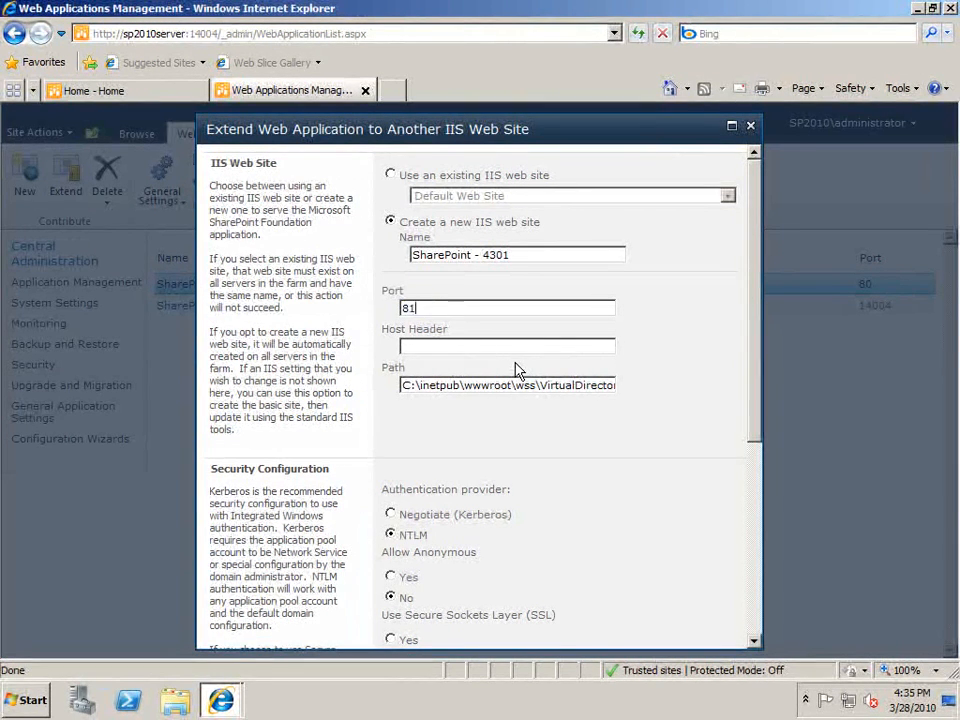
{"action": "left_click", "coordinate": [490, 347]}
{"action": "type", "text": "www.mysite.com"}
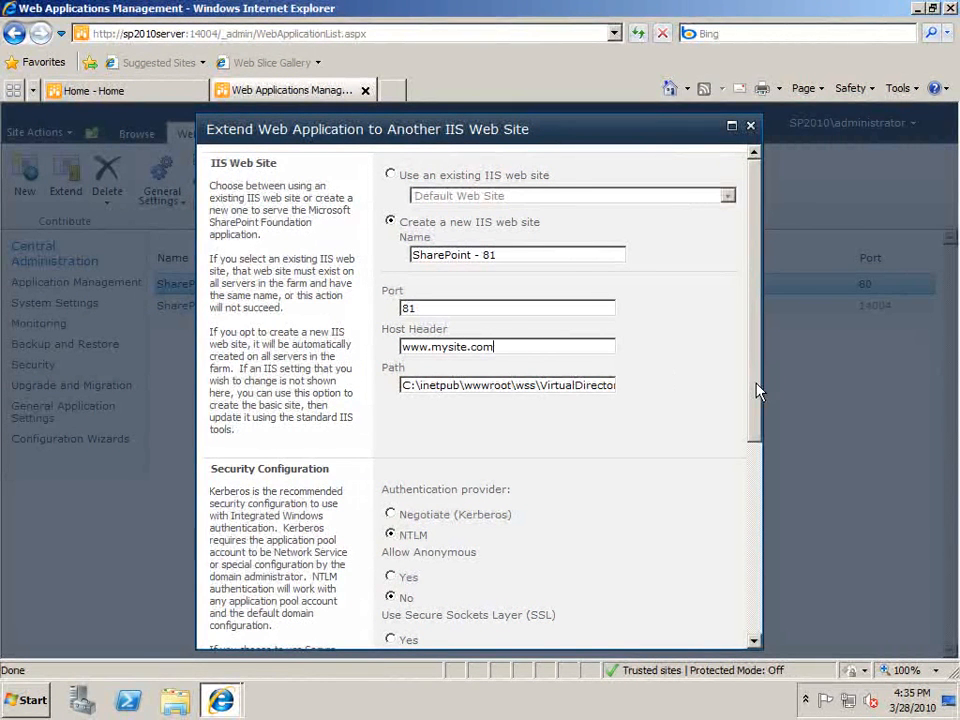
{"action": "left_click", "coordinate": [588, 386]}
{"action": "left_click_drag", "start_coordinate": [609, 386], "coordinate": [712, 388]}
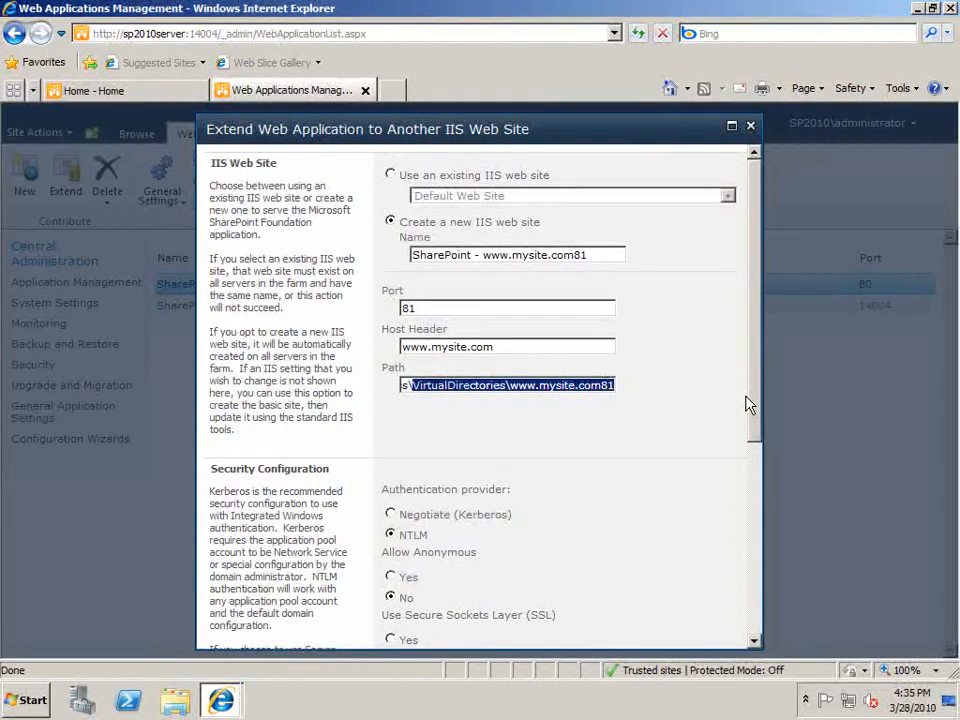
{"action": "left_click_drag", "start_coordinate": [752, 405], "coordinate": [737, 615]}
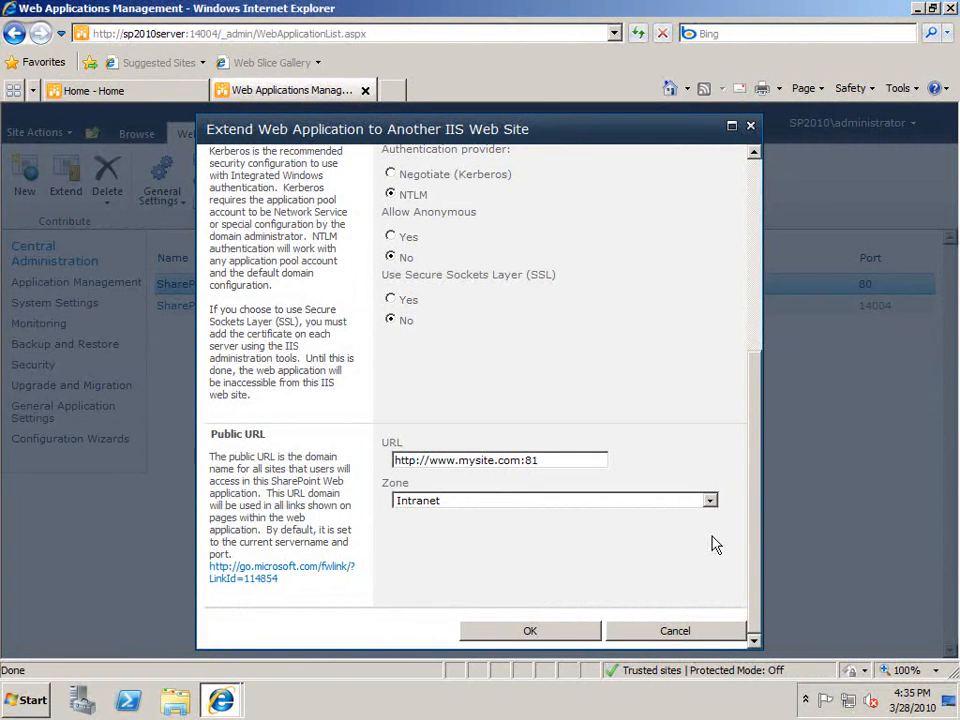
{"action": "left_click", "coordinate": [709, 500]}
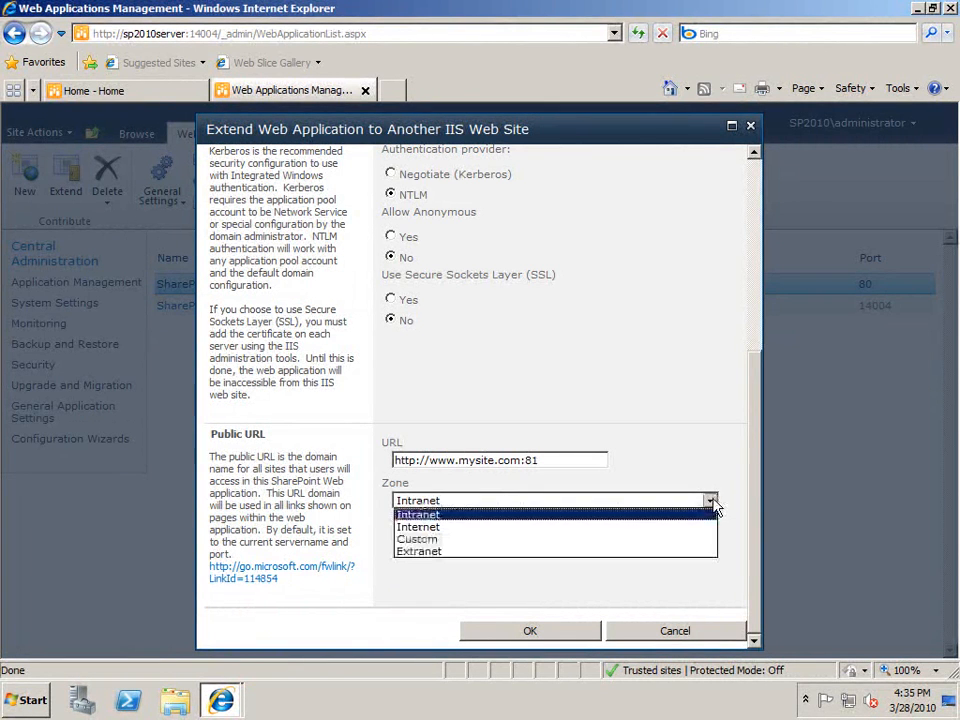
{"action": "left_click", "coordinate": [628, 530]}
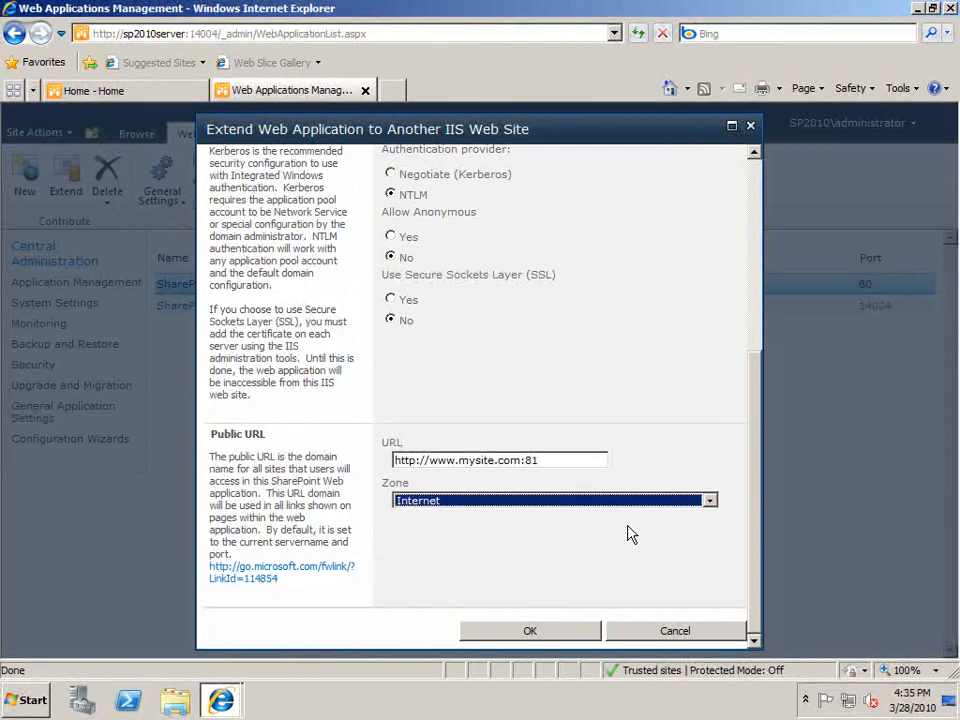
{"action": "left_click", "coordinate": [541, 634]}
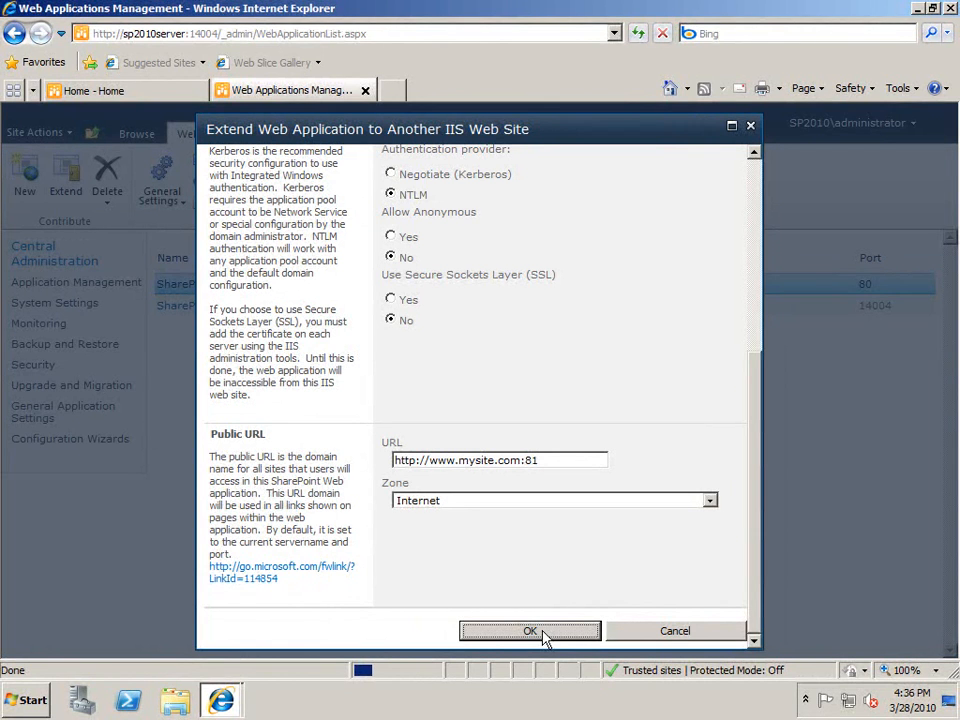
{"action": "left_click", "coordinate": [30, 700]}
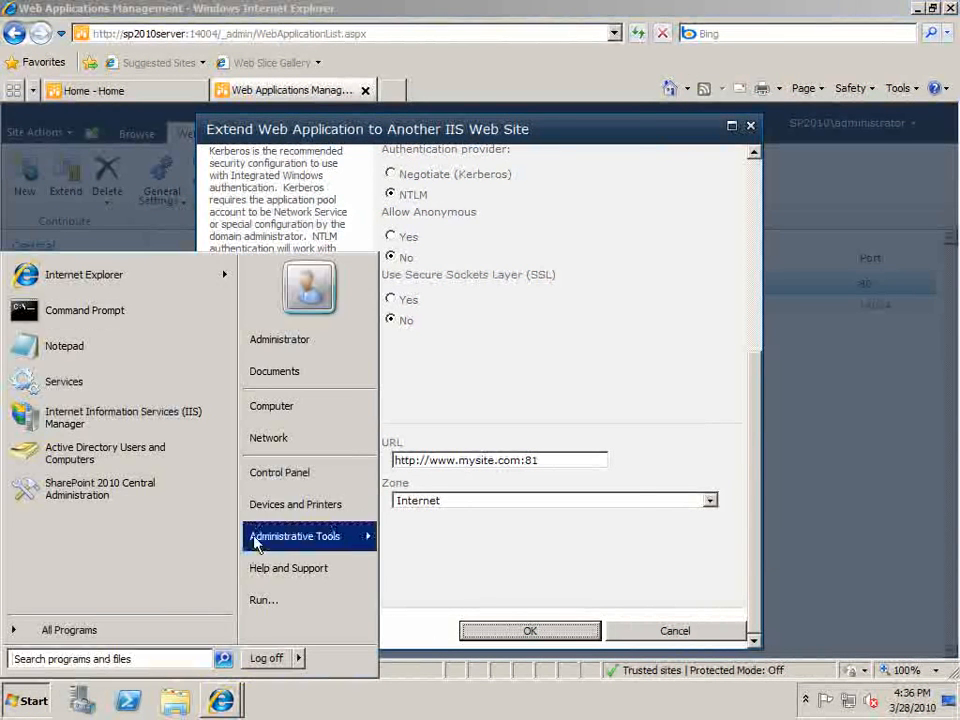
Launch Internet Information Services (IIS) Manager from Administrative Tools.
{"action": "mouse_move", "coordinate": [257, 540]}
{"action": "left_click", "coordinate": [558, 280]}
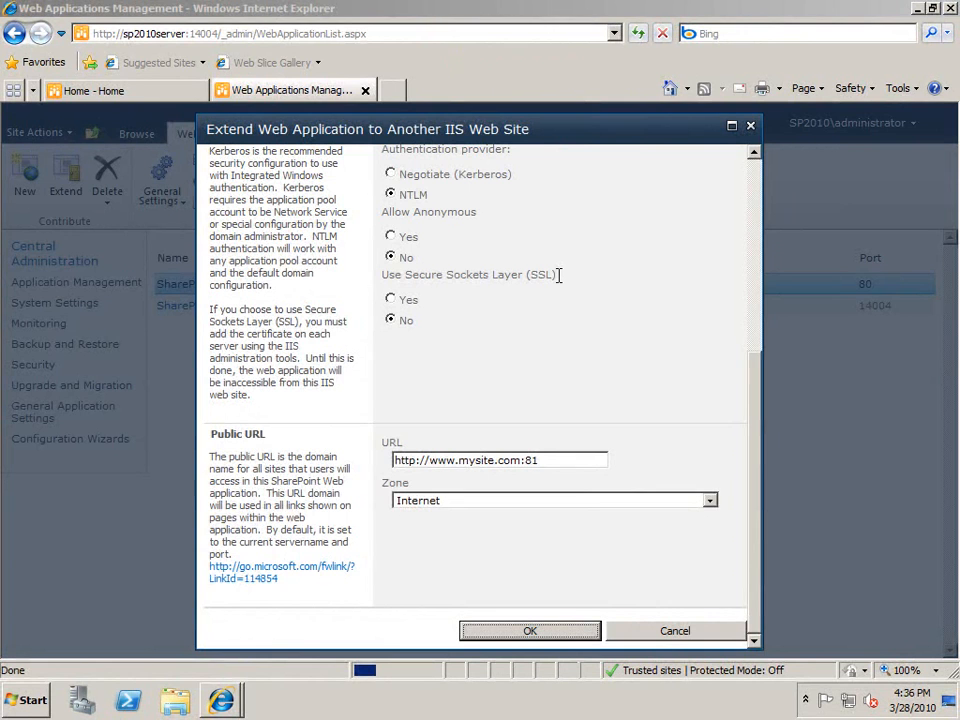
{"action": "key", "text": "Return"}
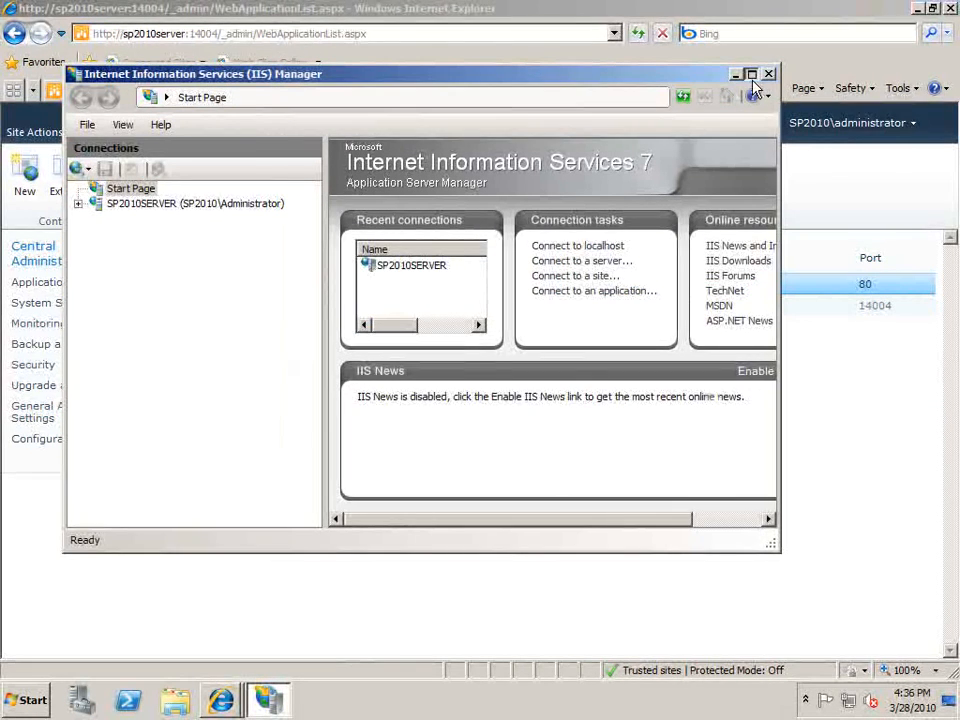
{"action": "left_click", "coordinate": [752, 75]}
{"action": "left_click", "coordinate": [12, 138]}
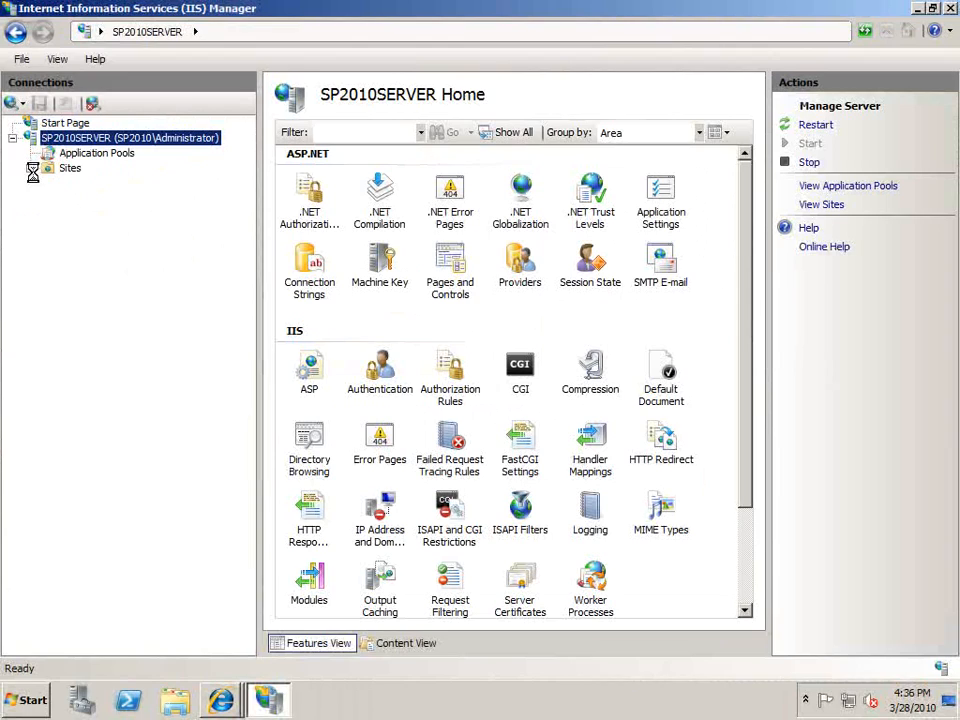
{"action": "left_click", "coordinate": [31, 168]}
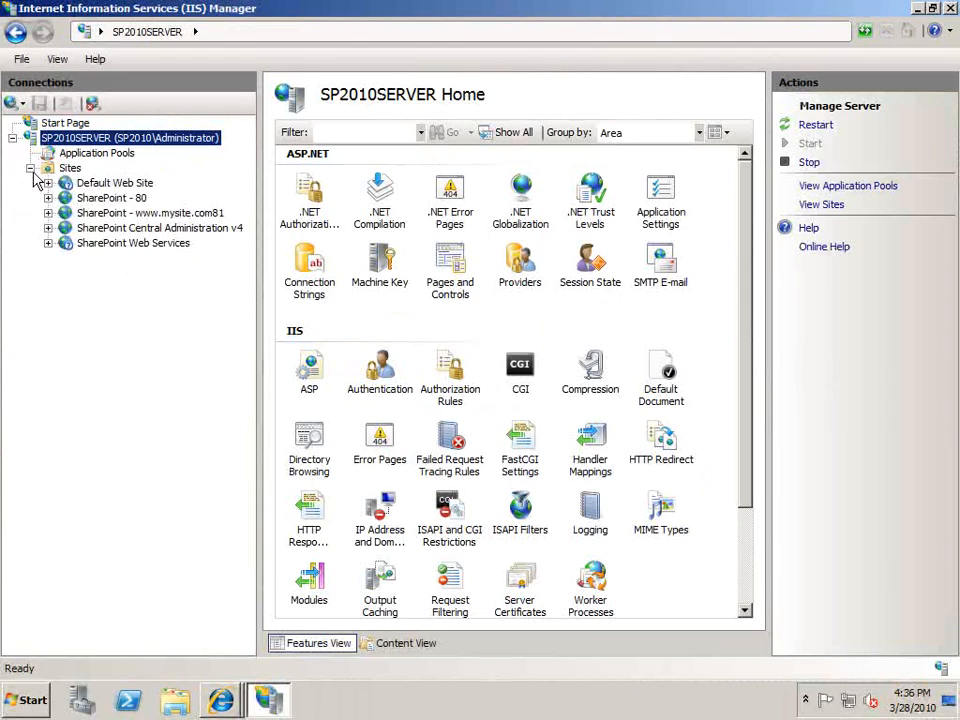
{"action": "left_click", "coordinate": [110, 213]}
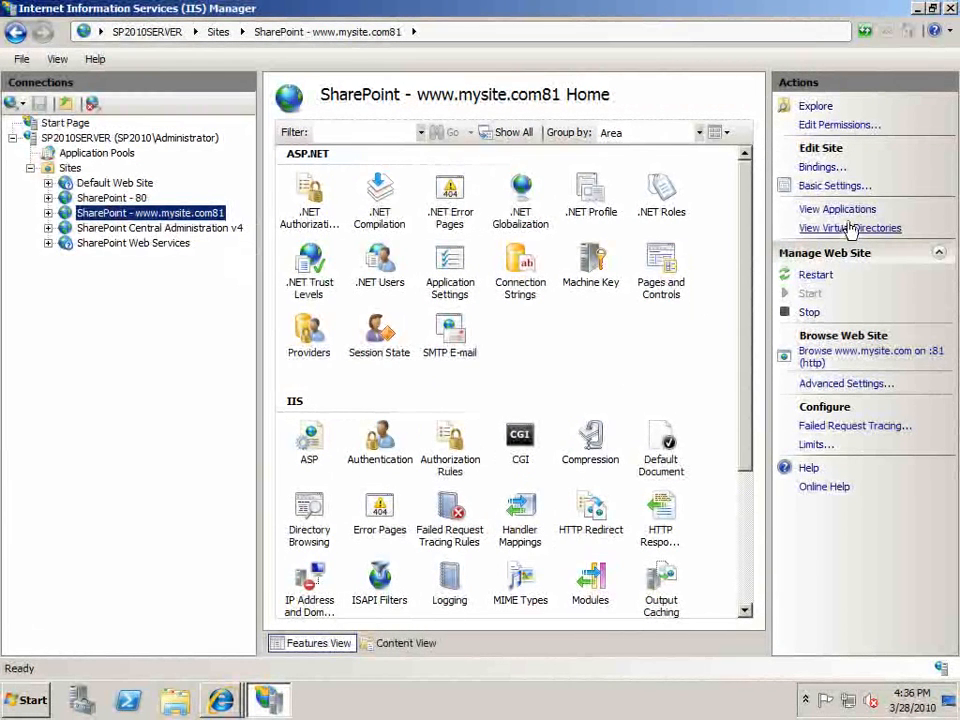
{"action": "left_click", "coordinate": [834, 169]}
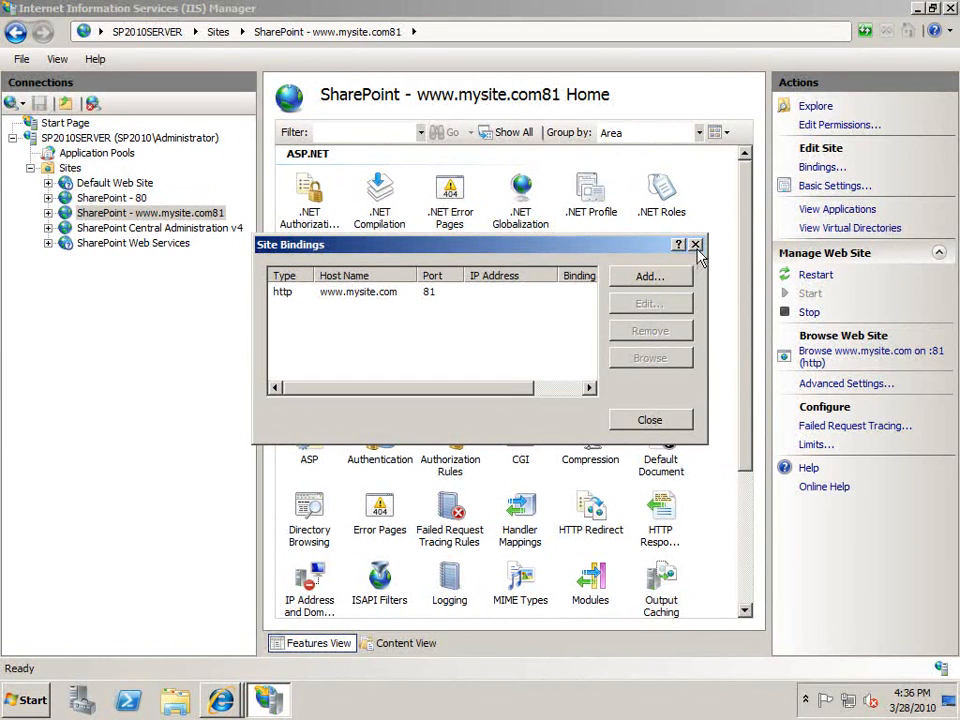
{"action": "left_click", "coordinate": [695, 245]}
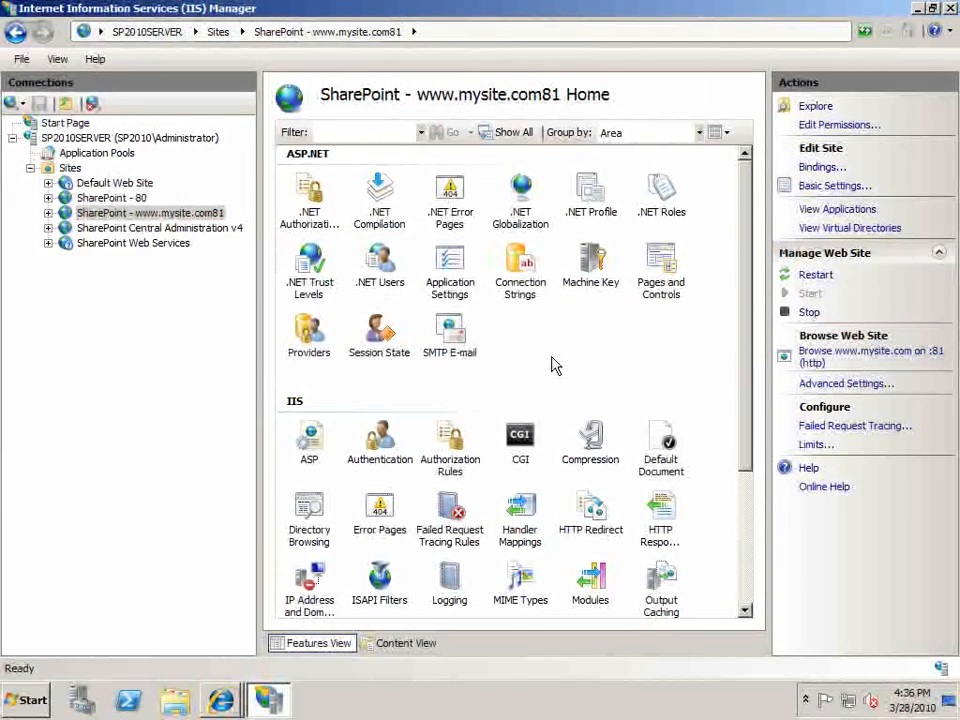
Dismiss the site's action menu and list the open Internet Explorer windows.
{"action": "right_click", "coordinate": [499, 386]}
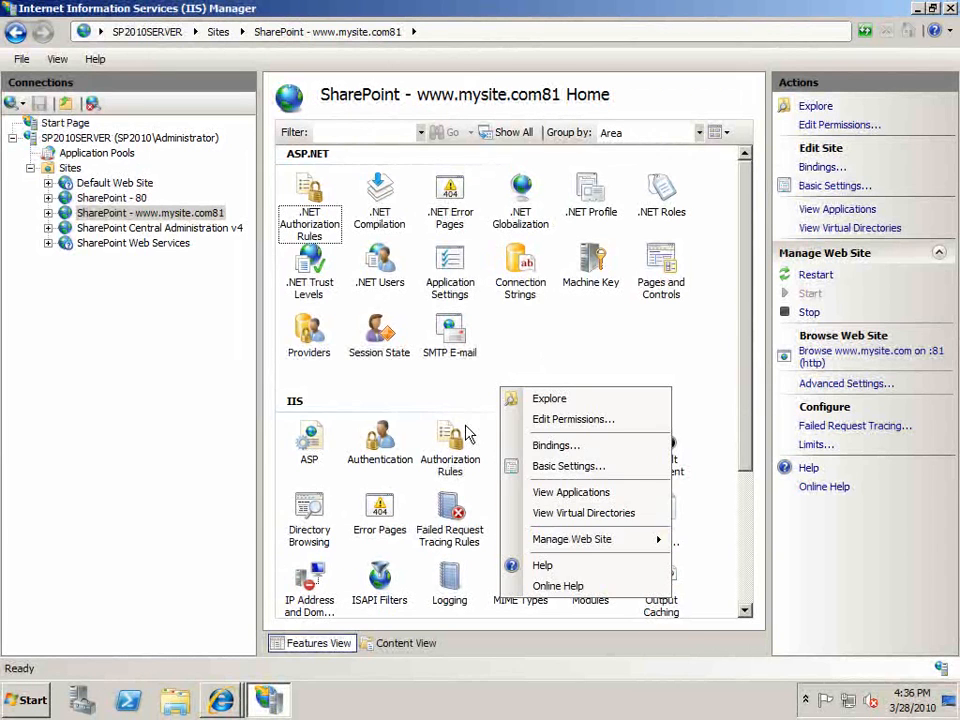
{"action": "left_click", "coordinate": [528, 346]}
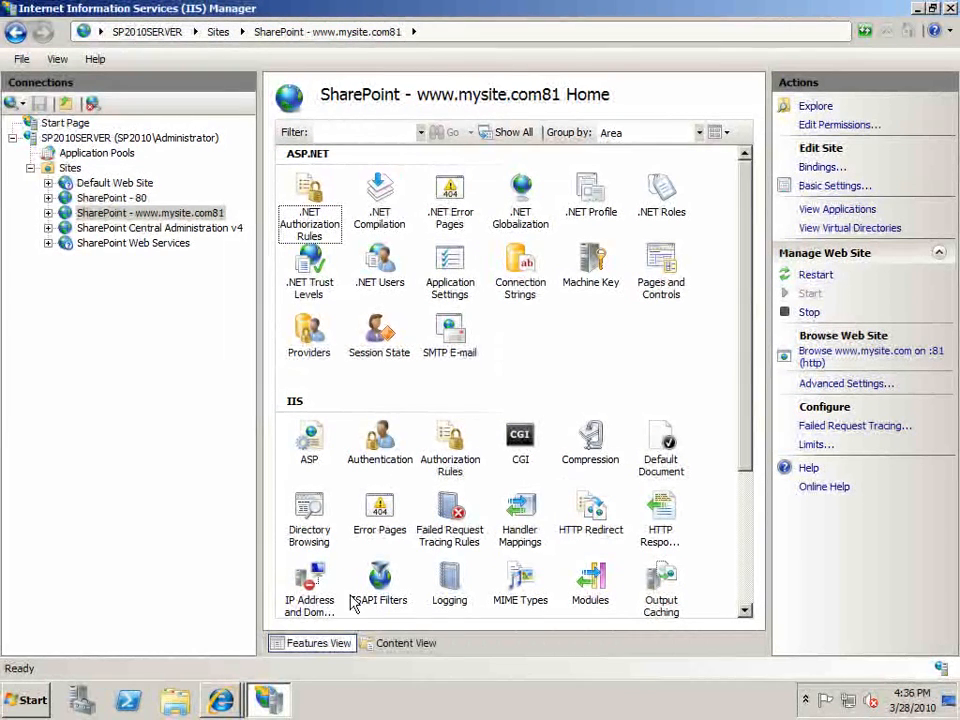
{"action": "left_click", "coordinate": [221, 699]}
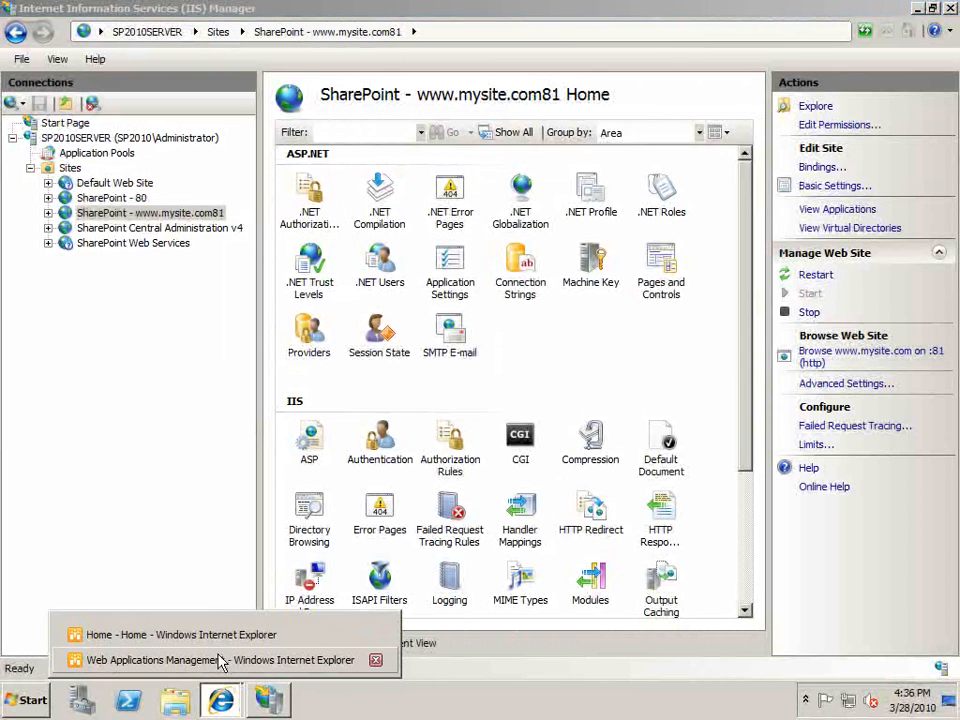
On Web Applications Management, select SharePoint - 80 and show its Authentication Providers.
{"action": "left_click", "coordinate": [221, 660]}
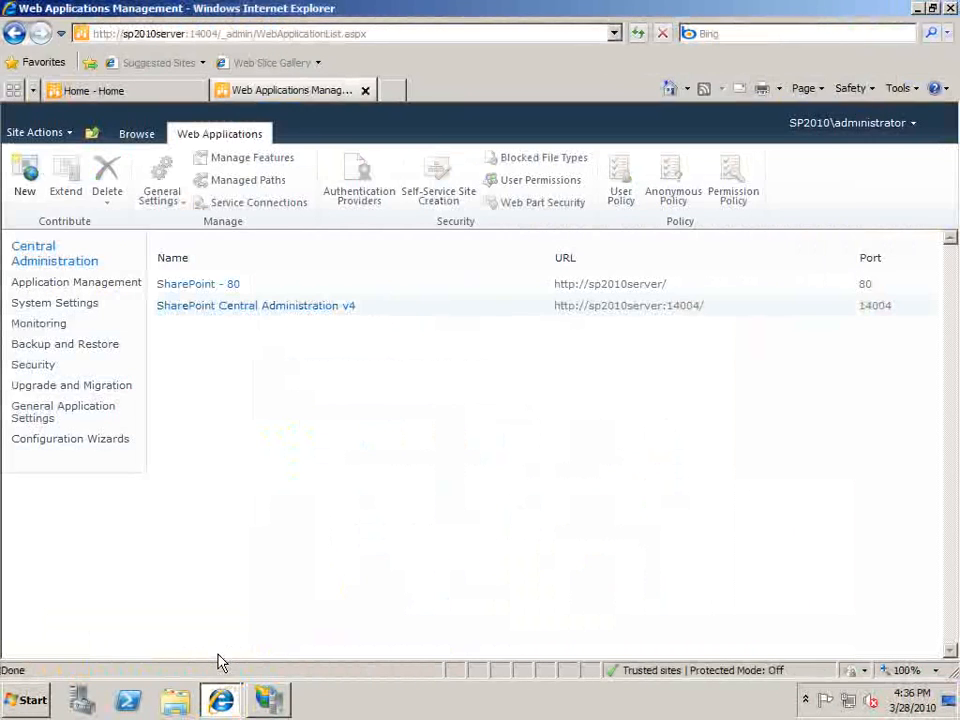
{"action": "left_click", "coordinate": [215, 292]}
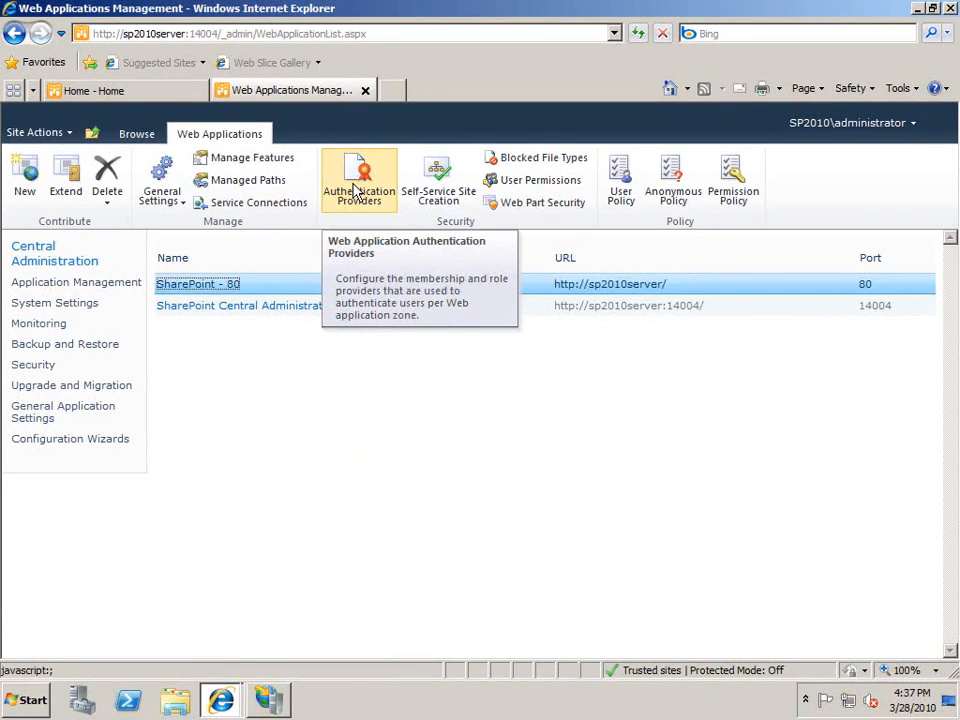
{"action": "left_click", "coordinate": [356, 190]}
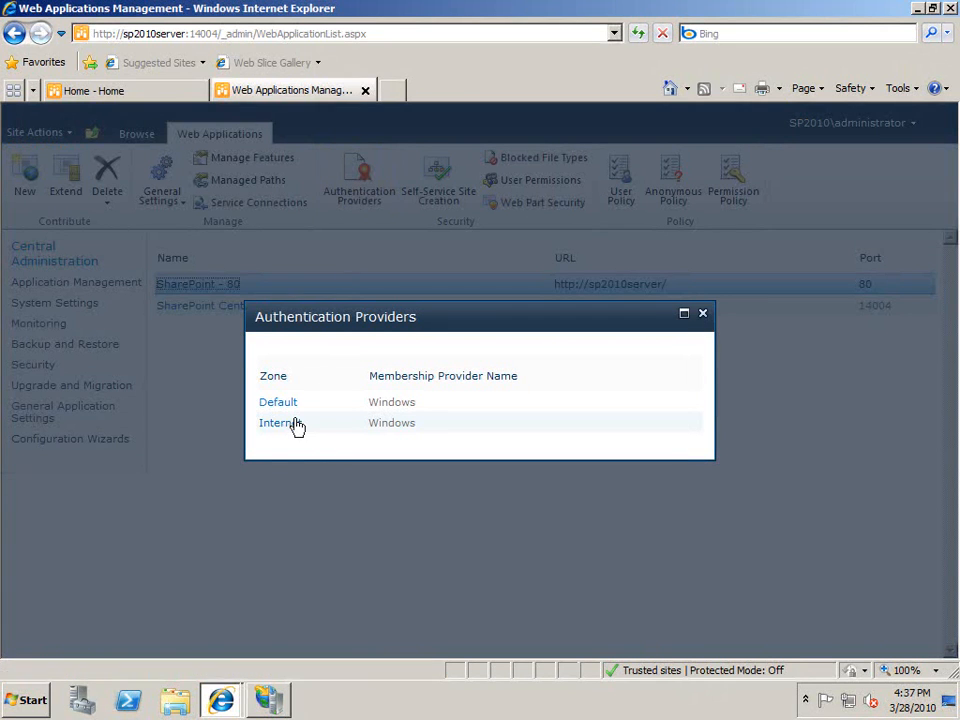
Switch the Internet zone from Integrated Windows authentication to Basic authentication and save.
{"action": "left_click", "coordinate": [290, 427]}
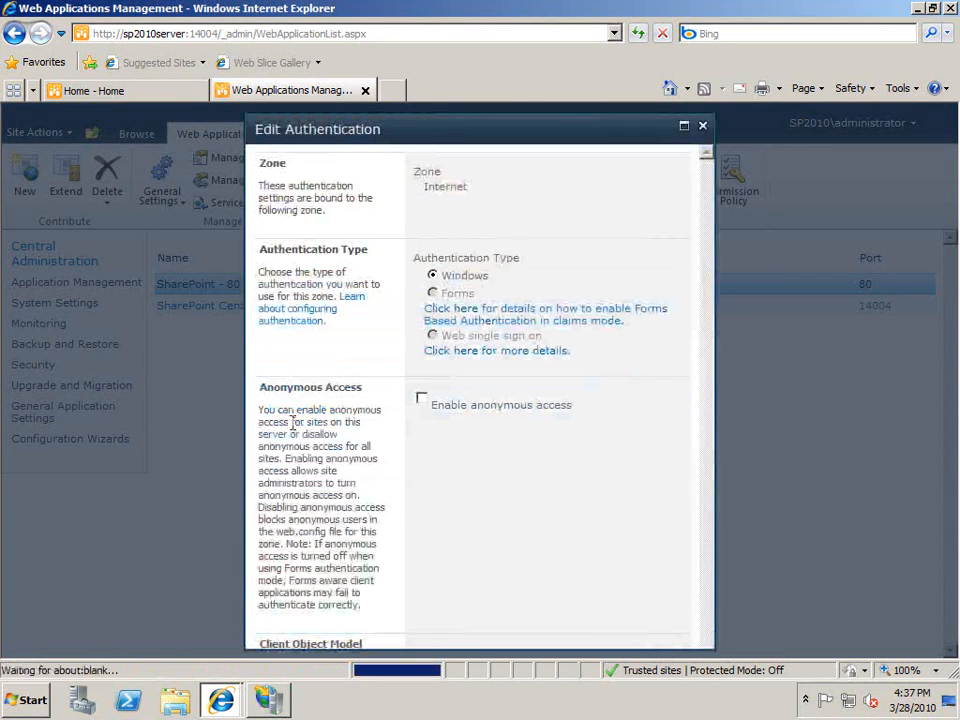
{"action": "left_click_drag", "start_coordinate": [703, 310], "coordinate": [692, 499]}
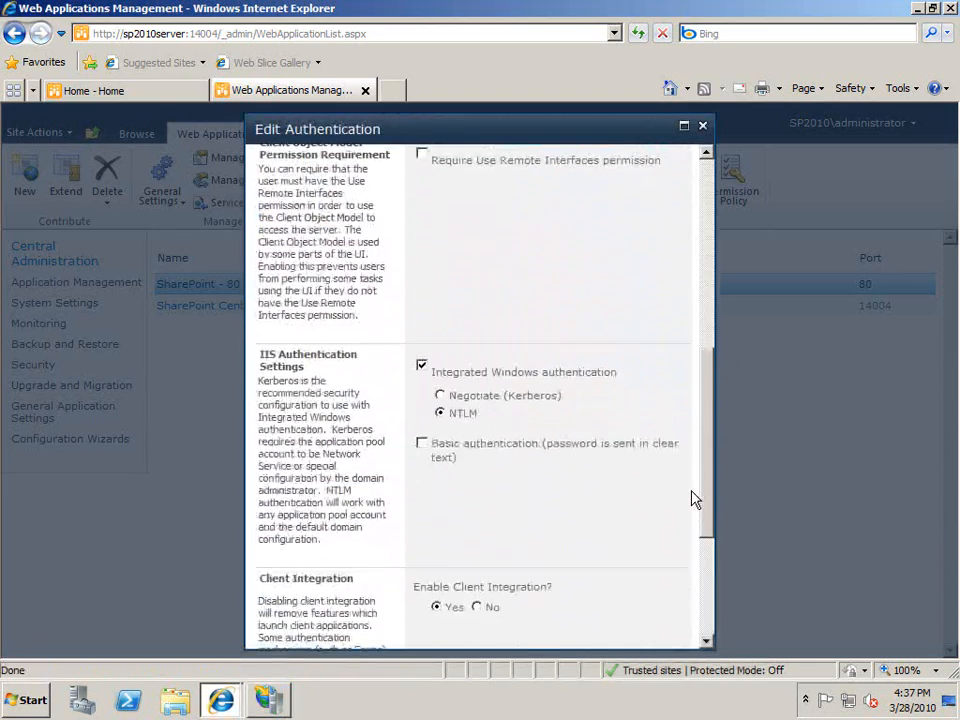
{"action": "left_click", "coordinate": [421, 443]}
{"action": "left_click", "coordinate": [423, 370]}
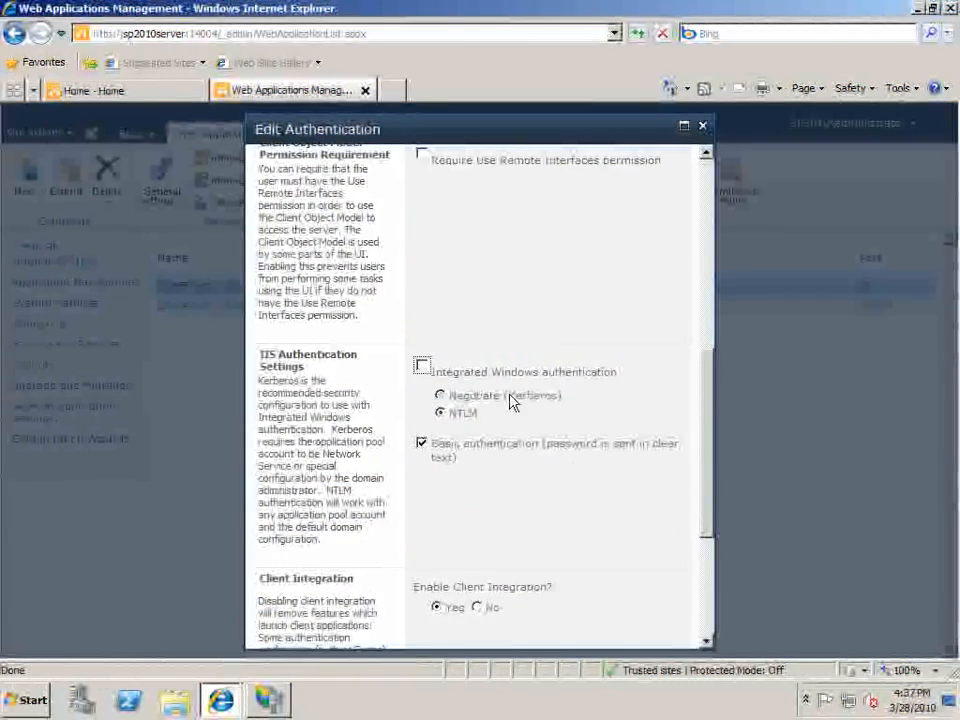
{"action": "left_click_drag", "start_coordinate": [705, 439], "coordinate": [695, 587]}
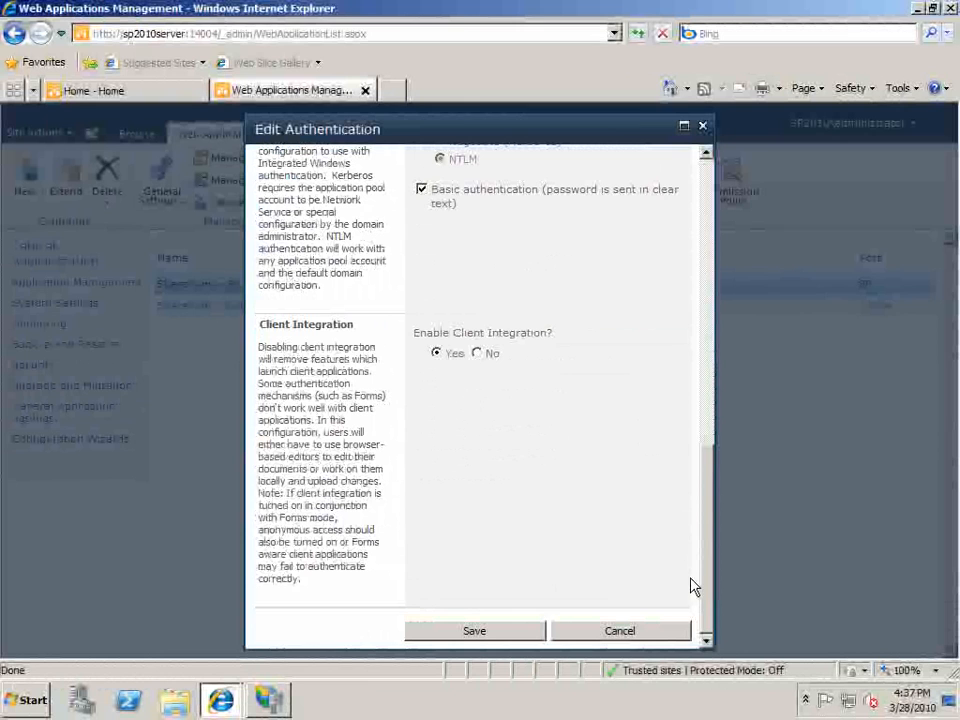
{"action": "left_click", "coordinate": [475, 631]}
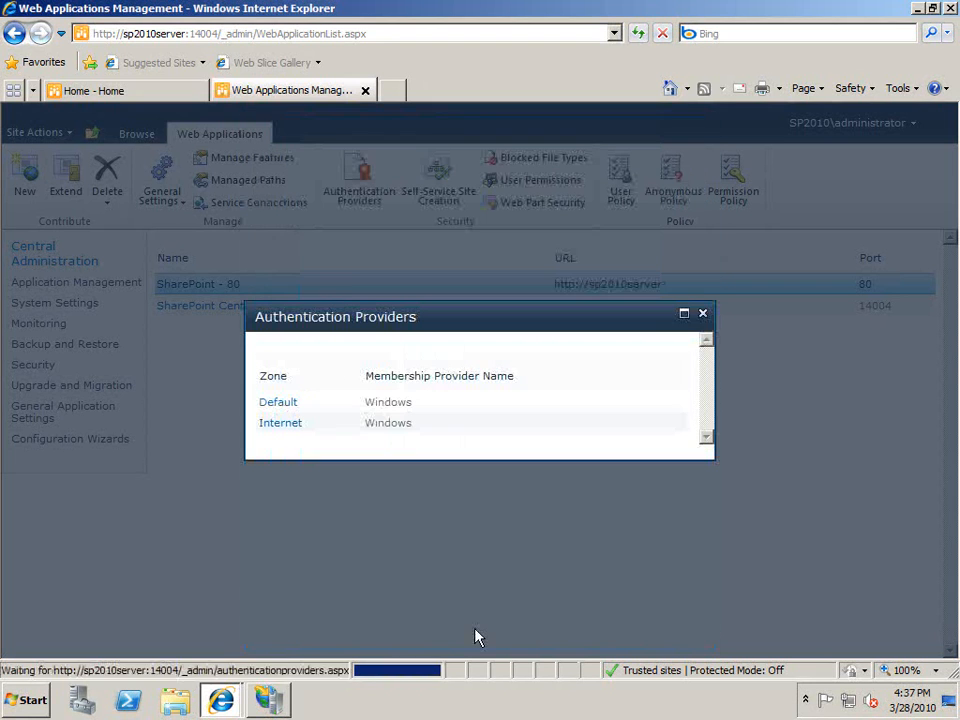
{"action": "left_click", "coordinate": [702, 314]}
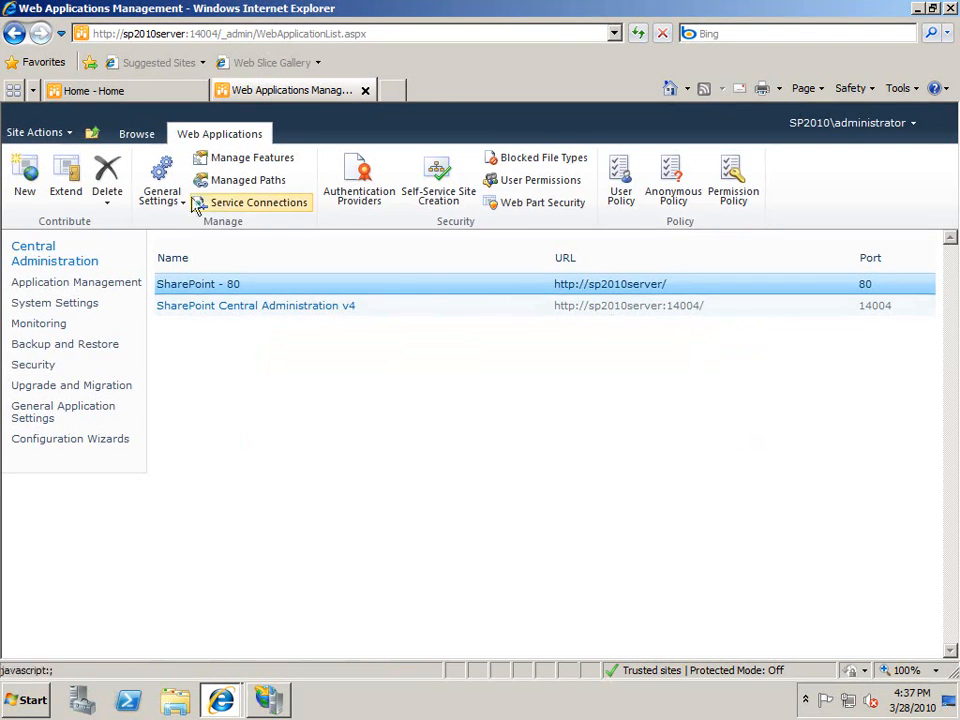
{"action": "left_click", "coordinate": [55, 285]}
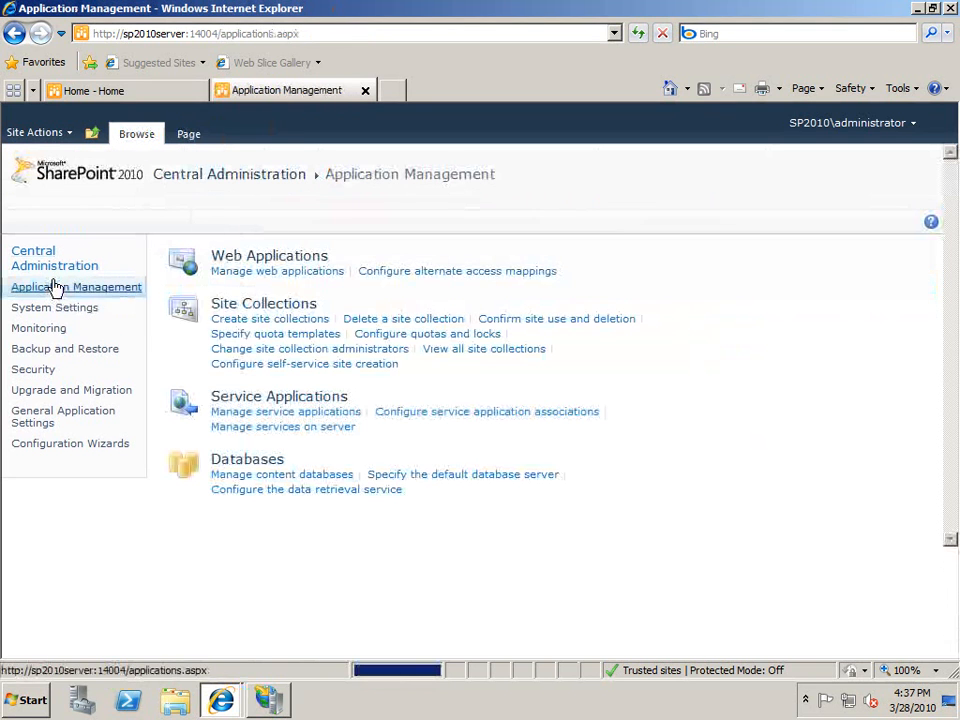
{"action": "left_click", "coordinate": [400, 273]}
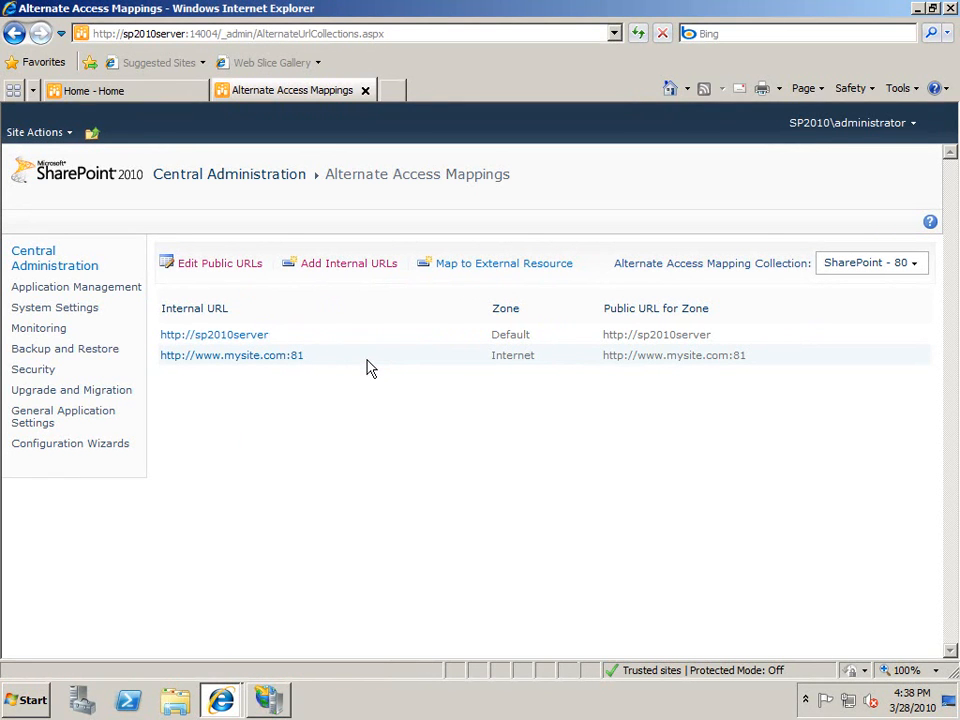
{"action": "left_click", "coordinate": [241, 273]}
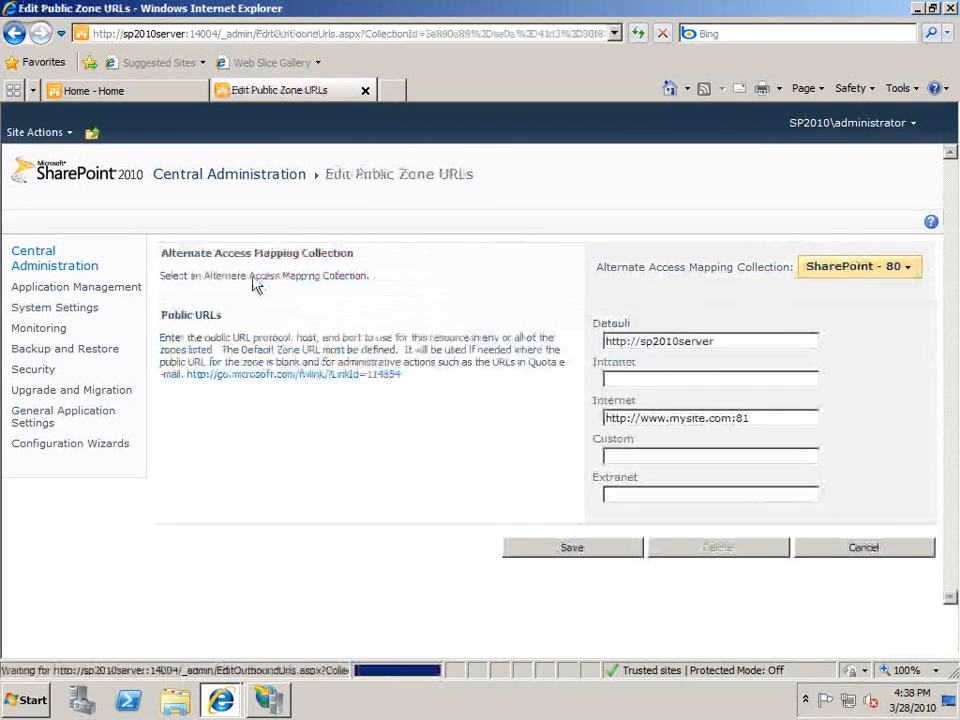
{"action": "left_click", "coordinate": [848, 550]}
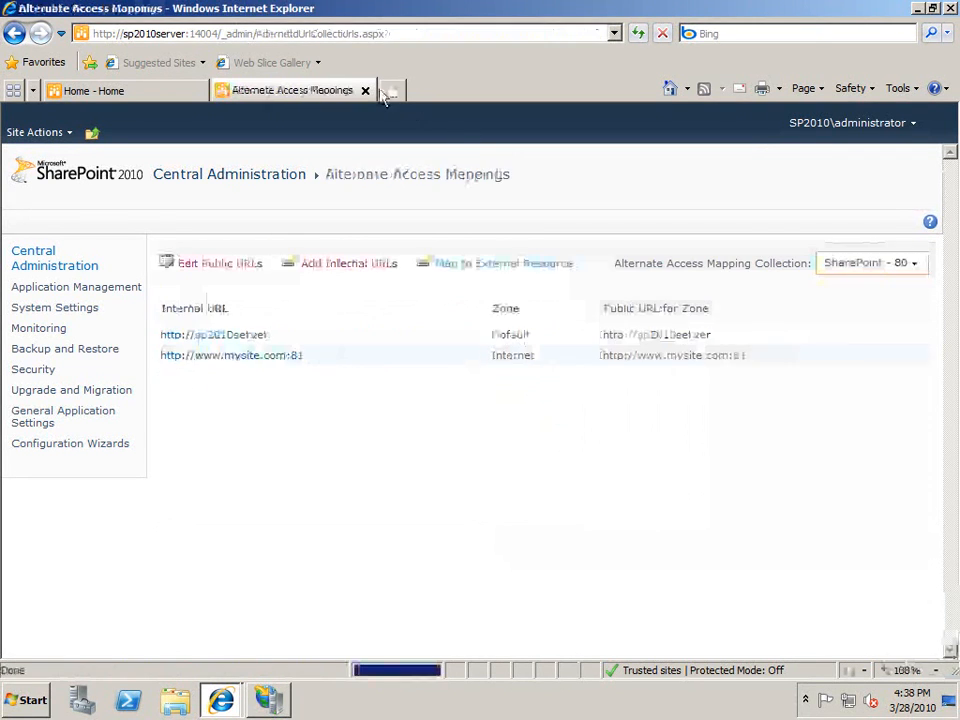
{"action": "left_click", "coordinate": [392, 90]}
{"action": "type", "text": "http"}
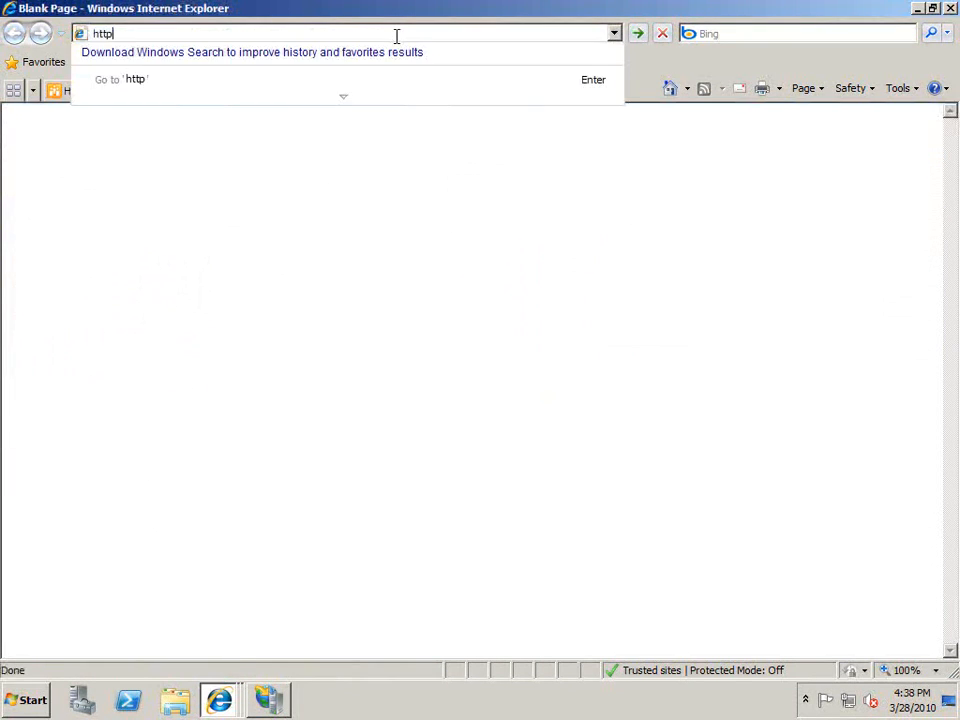
{"action": "type", "text": "://www.my"}
{"action": "key", "text": "Down"}
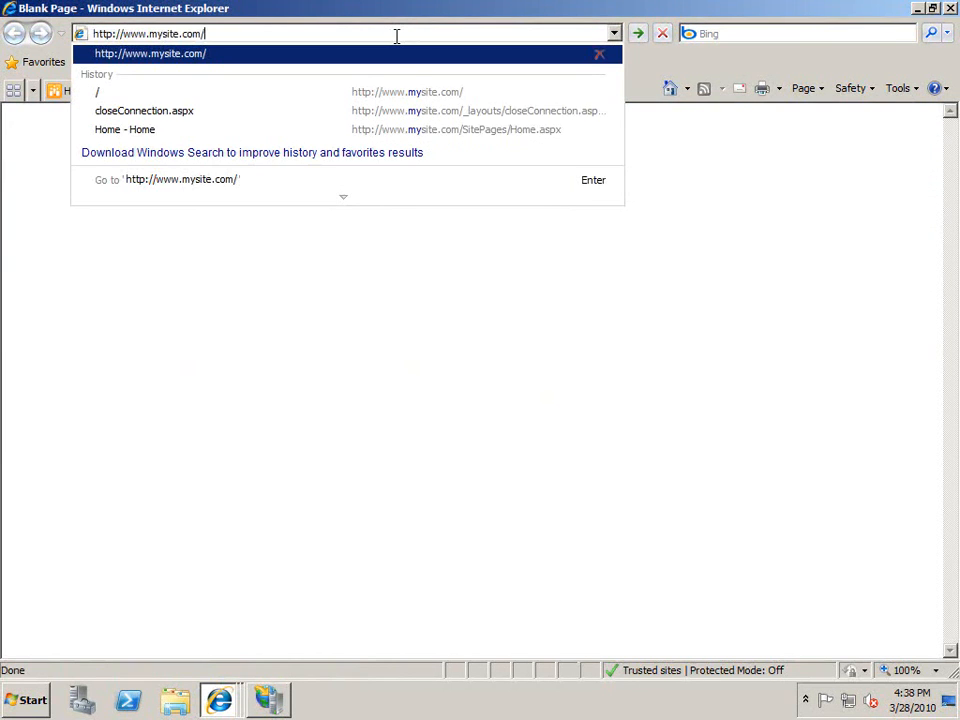
{"action": "key", "text": "Left"}
{"action": "type", "text": ":81"}
{"action": "key", "text": "Return"}
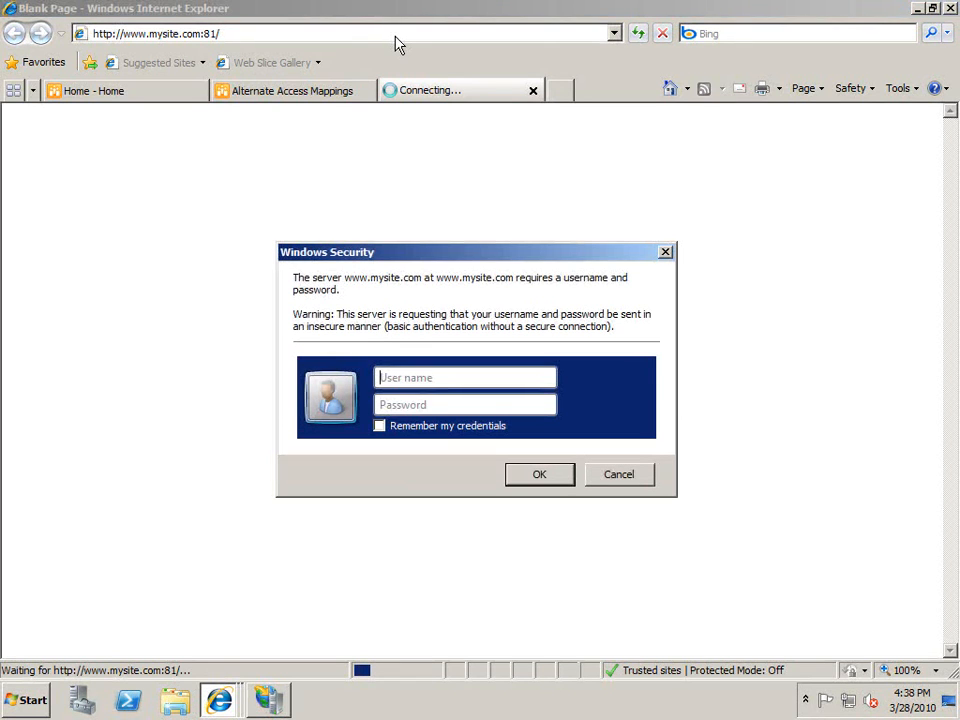
Sign in at the Basic authentication prompt with the domain administrator username and password.
{"action": "type", "text": "sp2010\\adminis"}
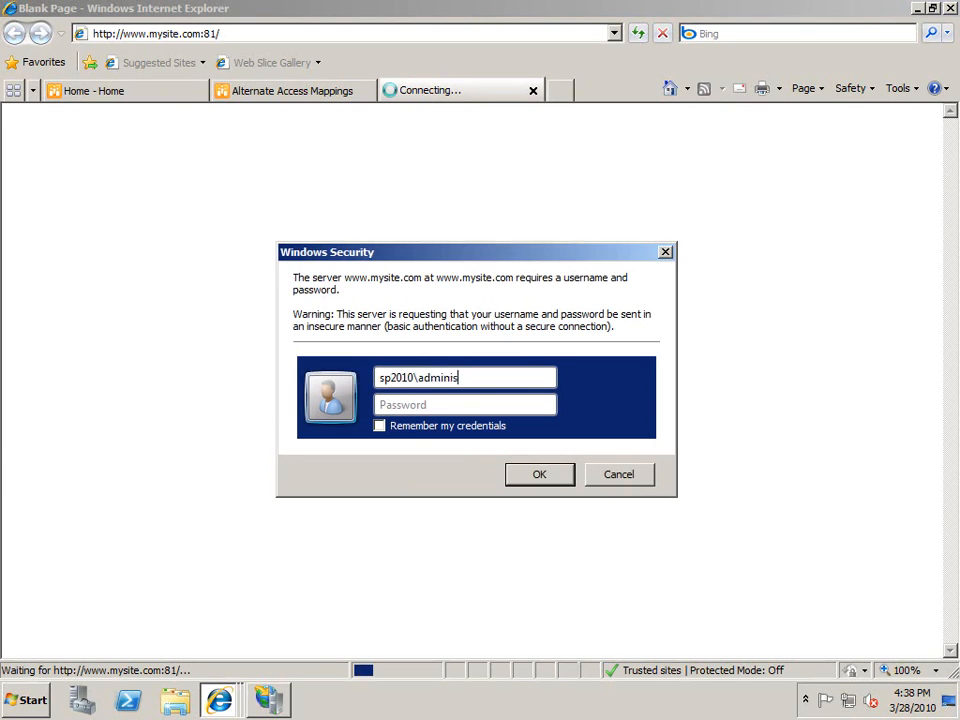
{"action": "type", "text": "trator"}
{"action": "key", "text": "Tab"}
{"action": "type", "text": "*****"}
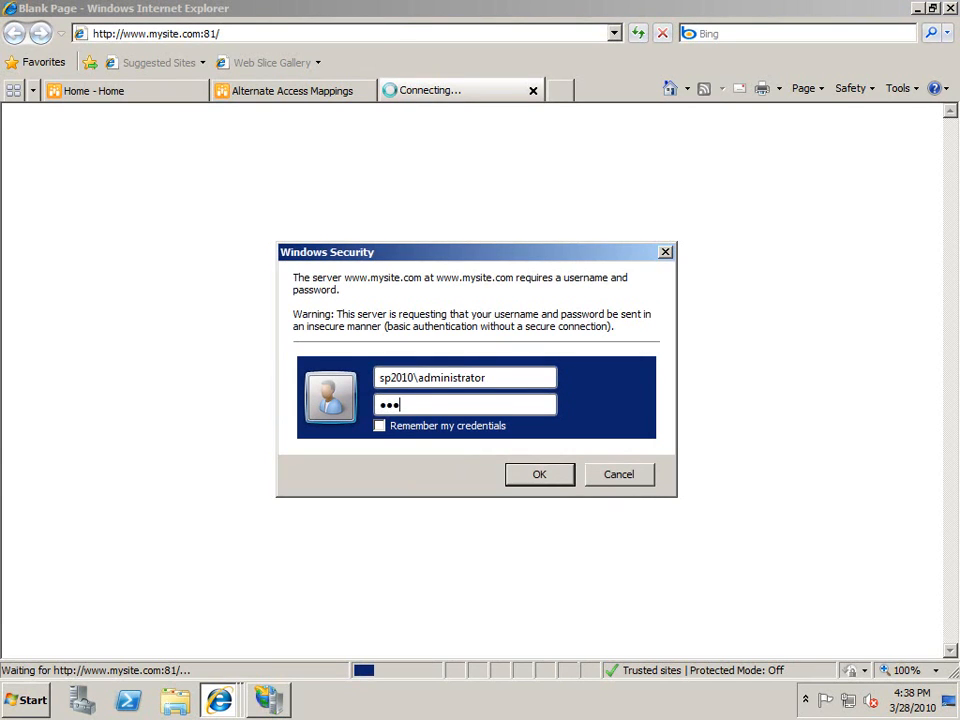
{"action": "type", "text": "*****"}
{"action": "key", "text": "Return"}
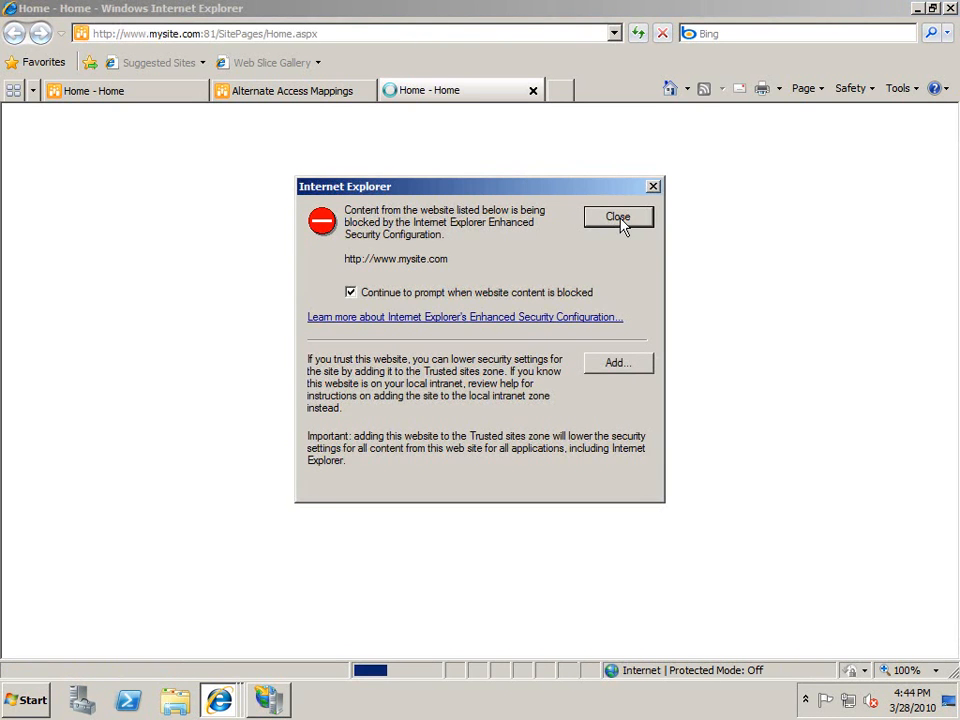
{"action": "left_click", "coordinate": [618, 218]}
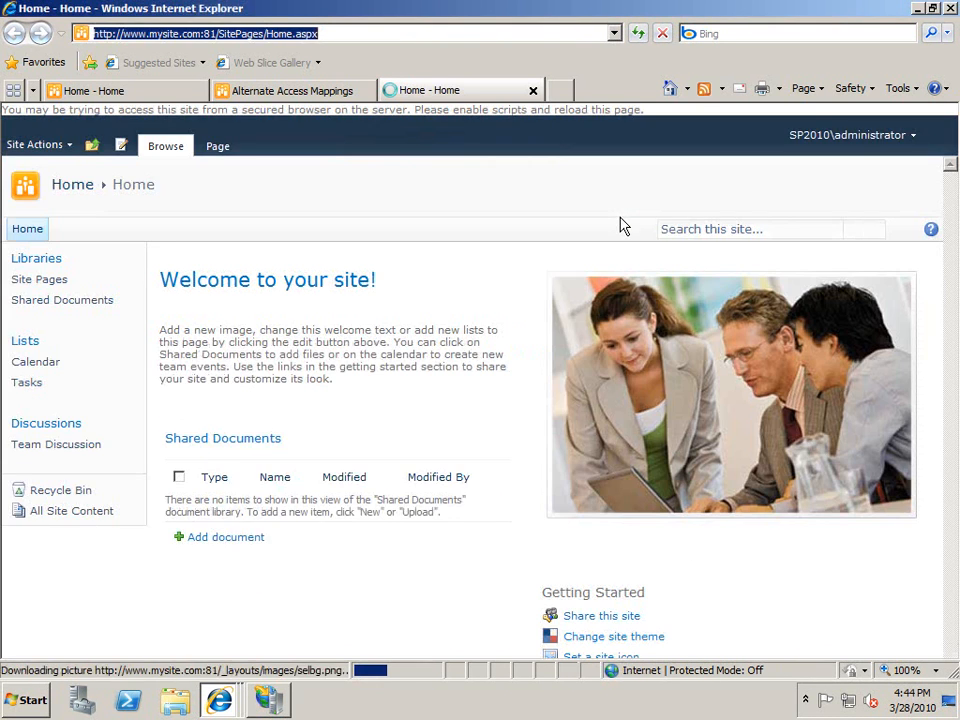